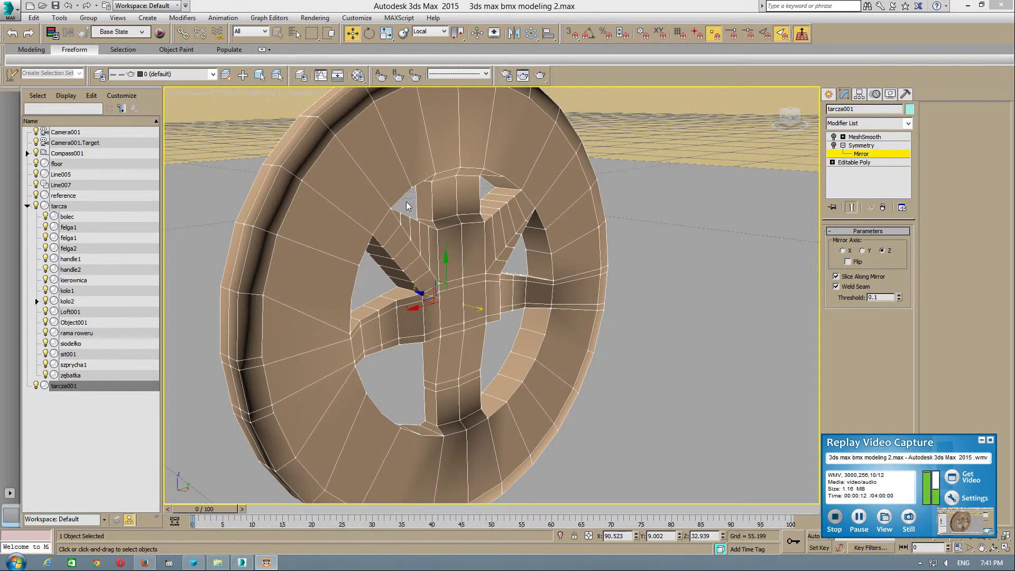
Step: Orbit and zoom around the bike frame until the disc's hub is seen from a tilted angle
mouse_move(304, 336)
middle_mouse_down("alt")
mouse_move(380, 326)
mouse_move(393, 213)
middle_mouse_up("alt")
mouse_move(443, 131)
middle_mouse_down("alt")
mouse_move(608, 363)
mouse_move(537, 319)
mouse_move(546, 317)
middle_mouse_up("alt")
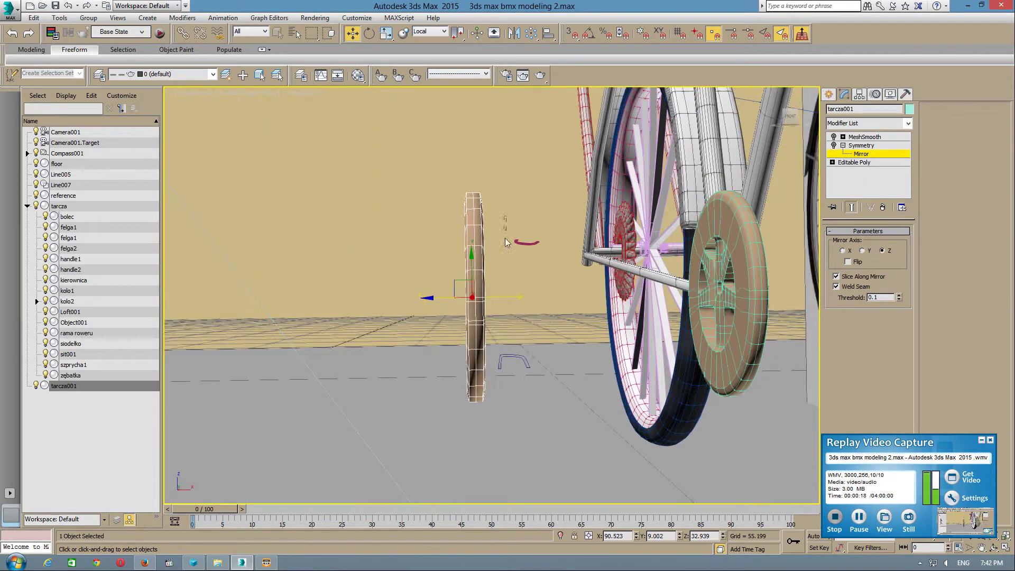
mouse_move(506, 216)
left_mouse_down()
mouse_move(485, 450)
mouse_move(478, 417)
left_mouse_up()
scroll(512, 413, "up", 2)
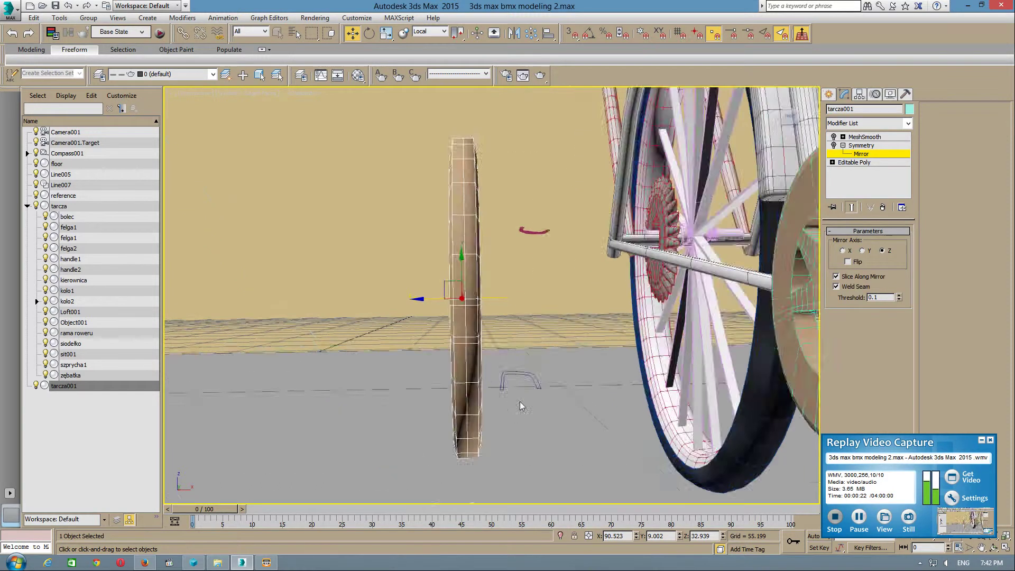
scroll(511, 402, "up", 2)
mouse_move(511, 397)
middle_mouse_down("alt")
mouse_move(478, 410)
mouse_move(582, 411)
middle_mouse_up("alt")
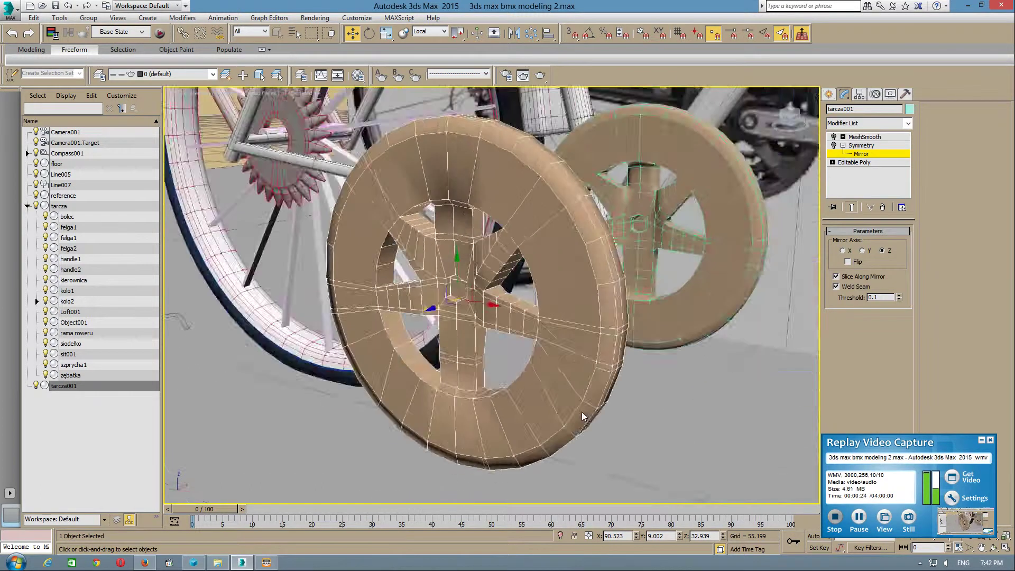
scroll(592, 402, "up", 3)
scroll(587, 405, "down", 2)
scroll(509, 377, "up", 5)
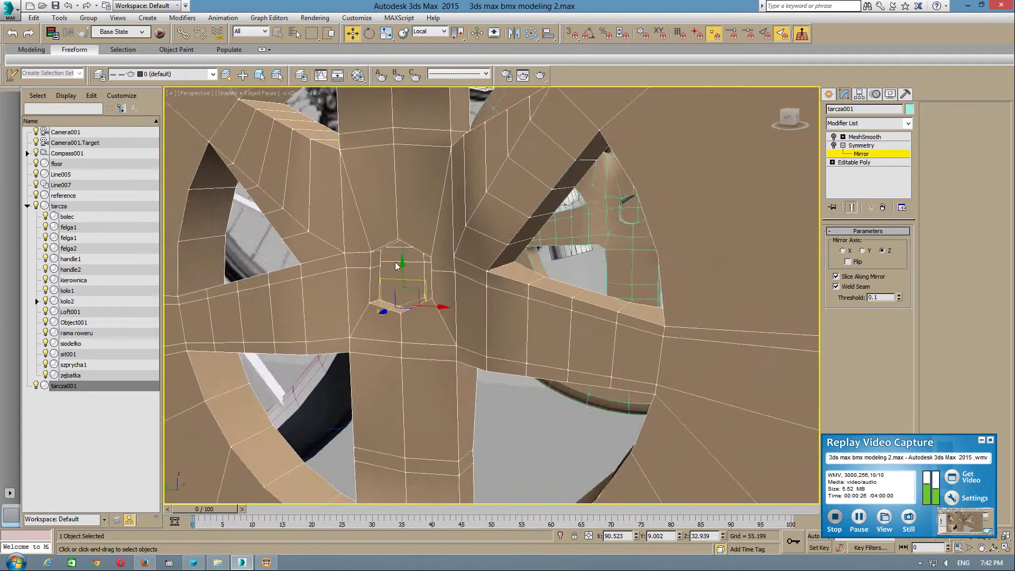
scroll(411, 295, "up", 2)
scroll(412, 295, "down", 3)
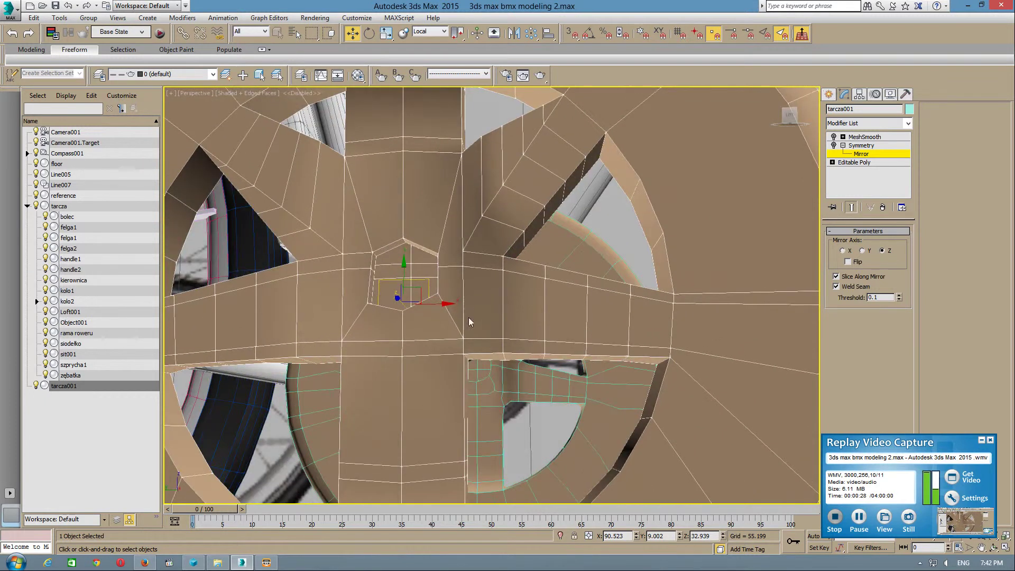
mouse_move(468, 318)
middle_mouse_down("alt")
mouse_move(407, 365)
mouse_move(392, 358)
middle_mouse_up("alt")
scroll(407, 363, "down", 3)
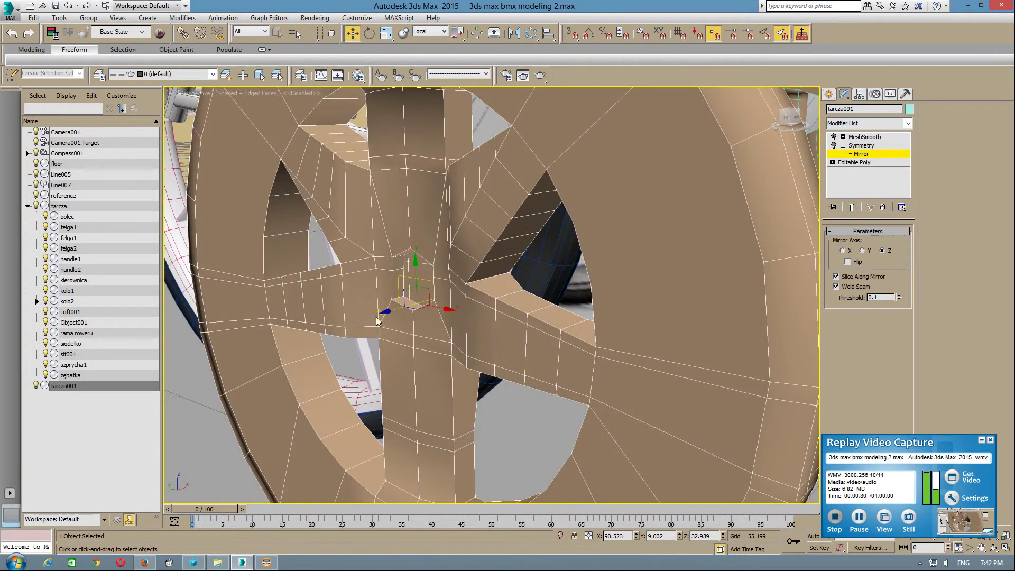
scroll(405, 320, "up", 4)
Step: Turn on the MeshSmooth preview and orbit to a frontal view of the smoothed disc
left_click(834, 137)
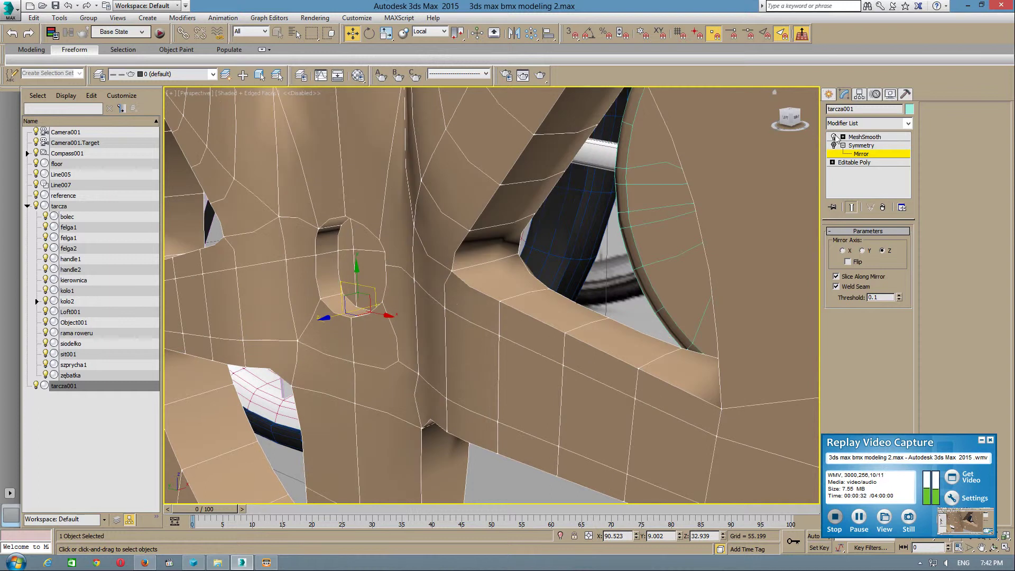
scroll(509, 345, "down", 2)
middle_click_drag(510, 345, 497, 328, "alt")
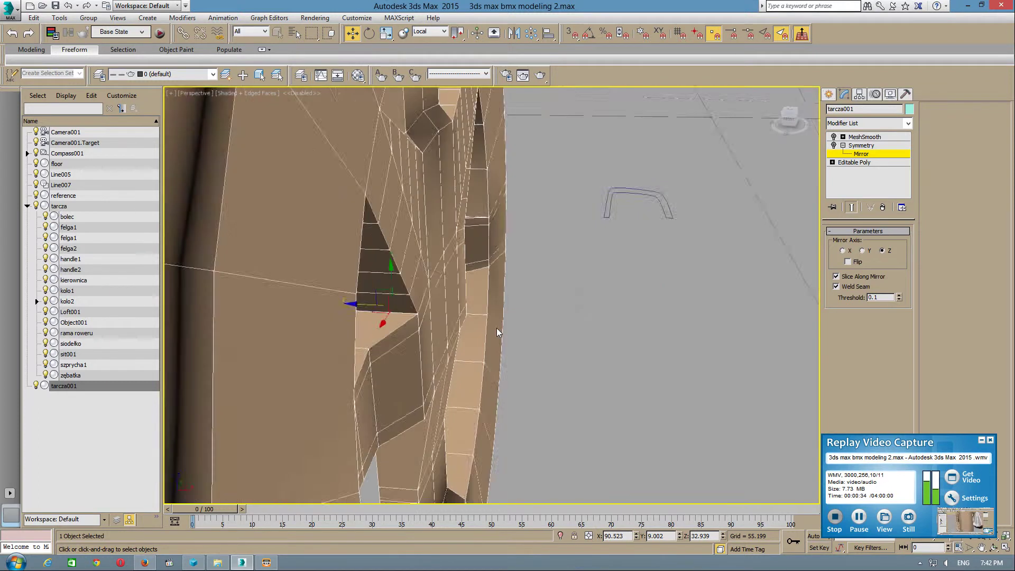
scroll(494, 329, "down", 2)
scroll(466, 326, "down", 1)
middle_click_drag(438, 308, 540, 237, "alt")
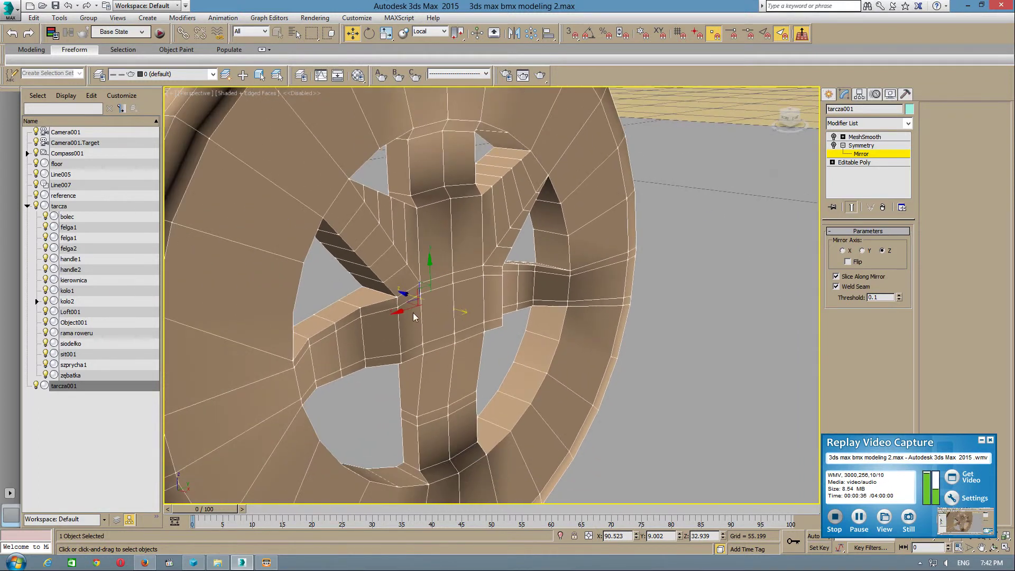
Step: Exit the Symmetry mirror gizmo and disable Symmetry to expose the hub opening
left_click(863, 147)
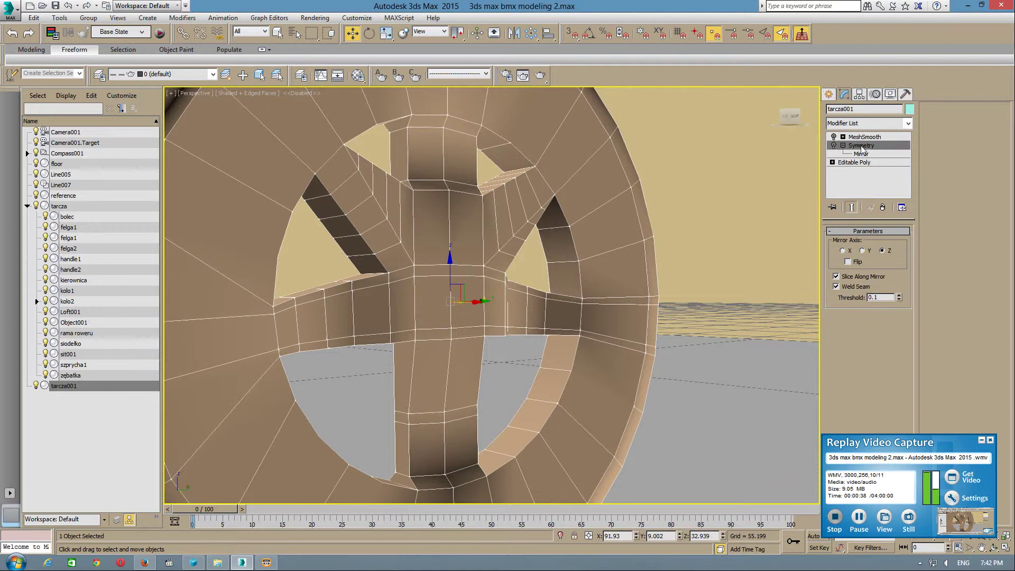
left_click(835, 146)
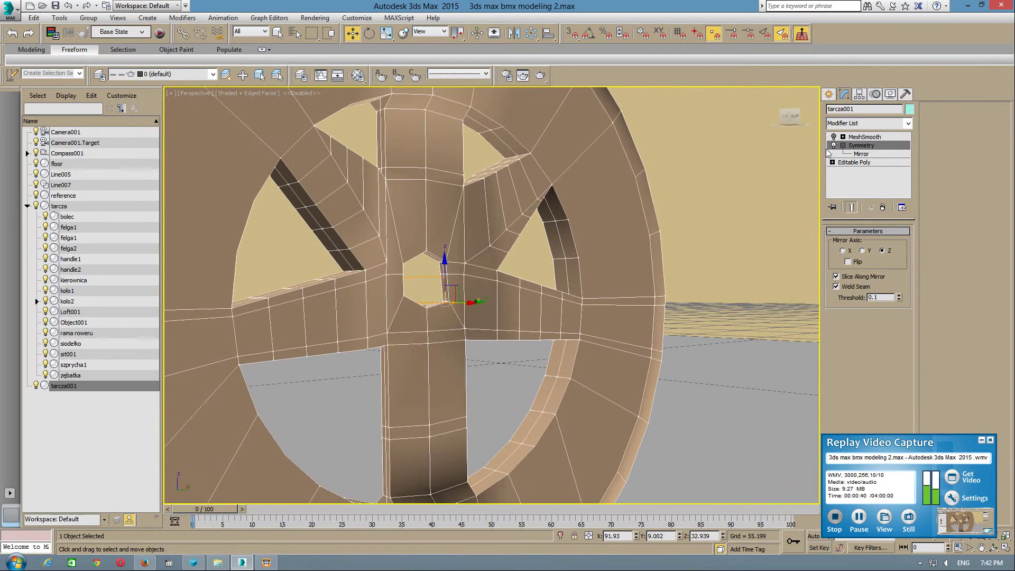
mouse_move(467, 267)
middle_mouse_down("alt")
mouse_move(583, 284)
mouse_move(410, 294)
mouse_move(528, 286)
mouse_move(435, 310)
middle_mouse_up("alt")
scroll(433, 291, "down", 5)
Step: Zoom in on the hexagonal hub hole and select the disc's Editable Poly base
scroll(435, 310, "up", 3)
scroll(439, 317, "up", 3)
scroll(445, 325, "up", 3)
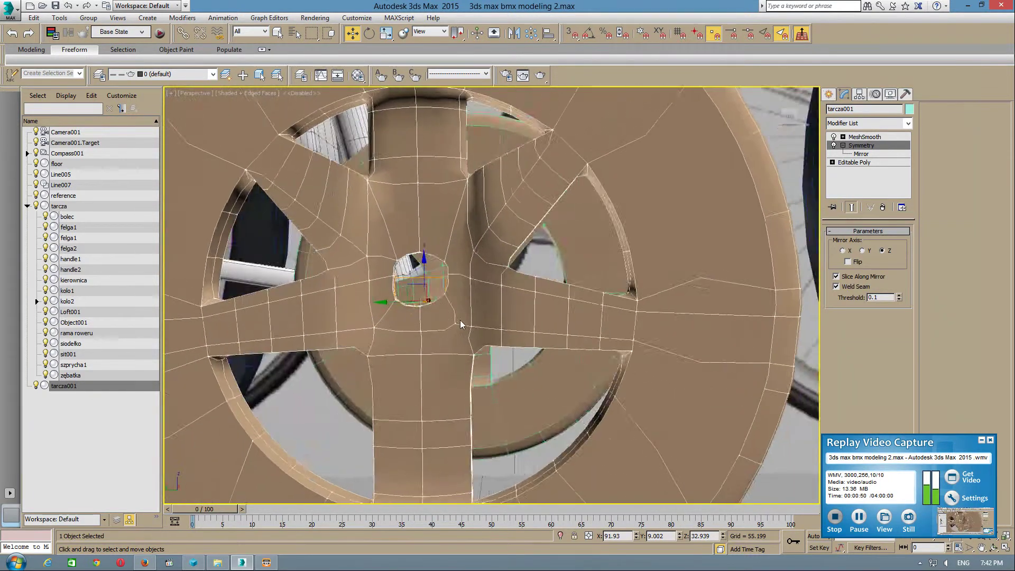
scroll(449, 331, "up", 1)
scroll(497, 318, "up", 2)
left_click(847, 163)
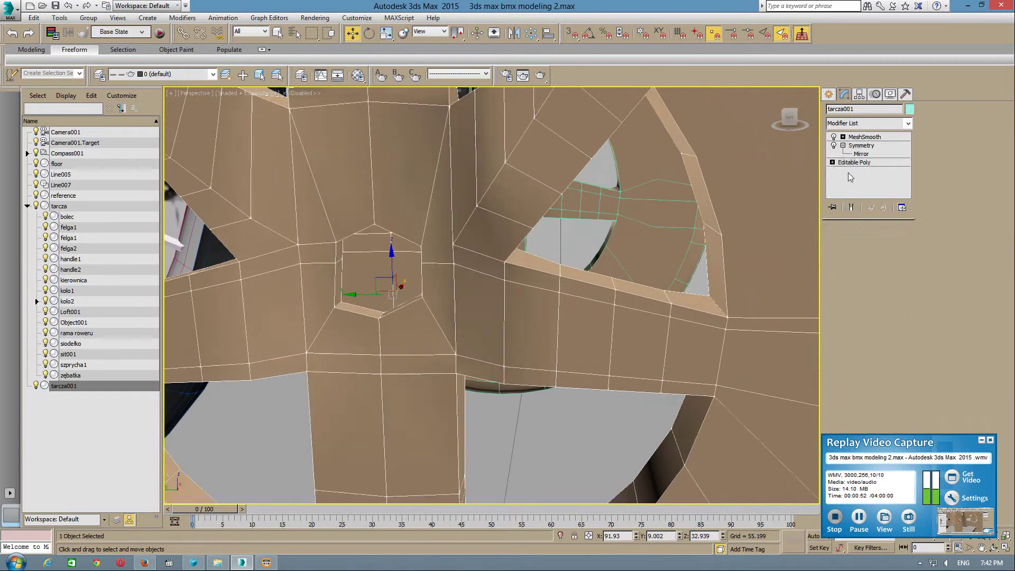
Step: At vertex level with Show End Result on, select two hub vertices and use World coordinates
key("1")
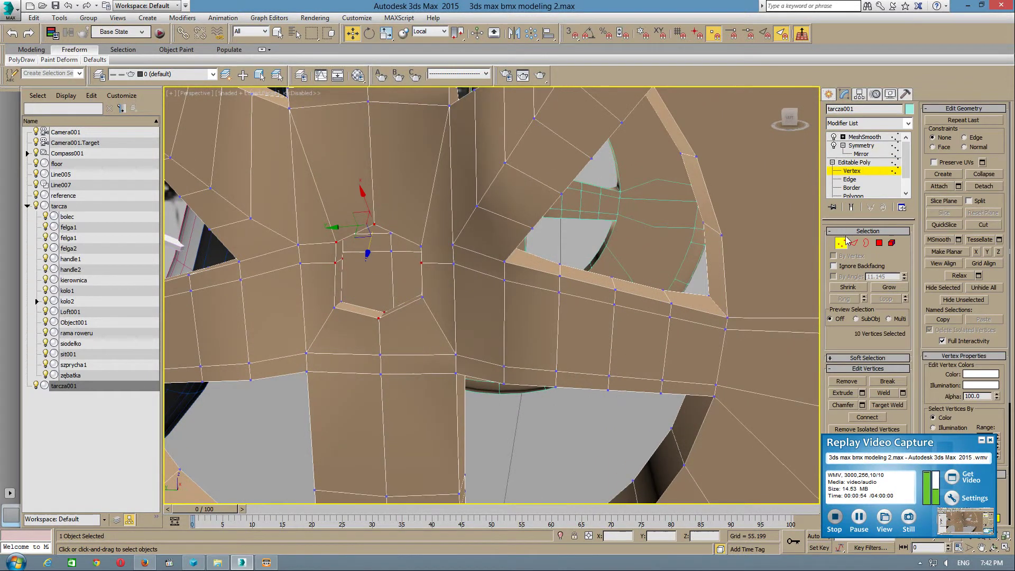
left_click(851, 207)
left_click(378, 318)
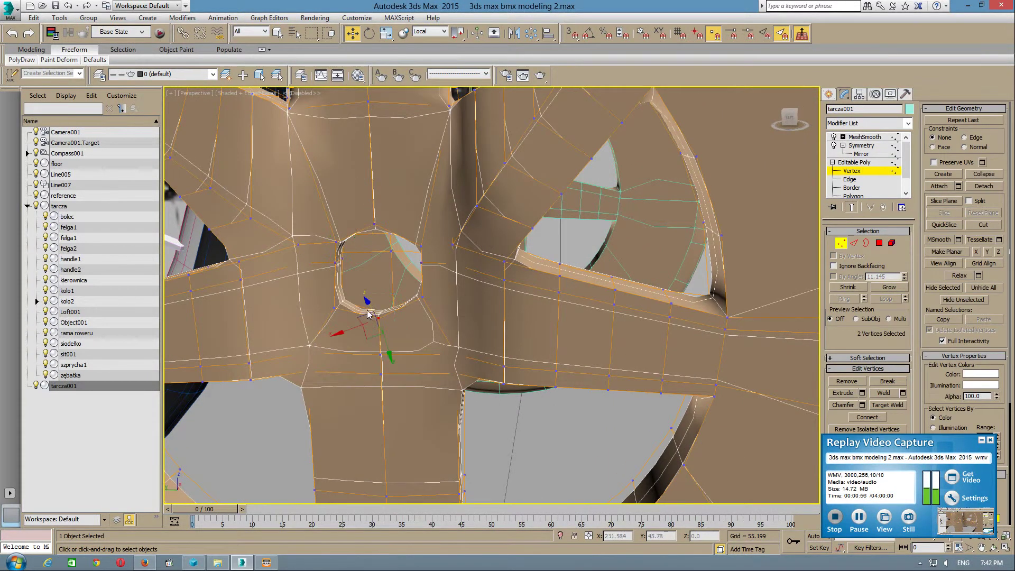
left_click(438, 34)
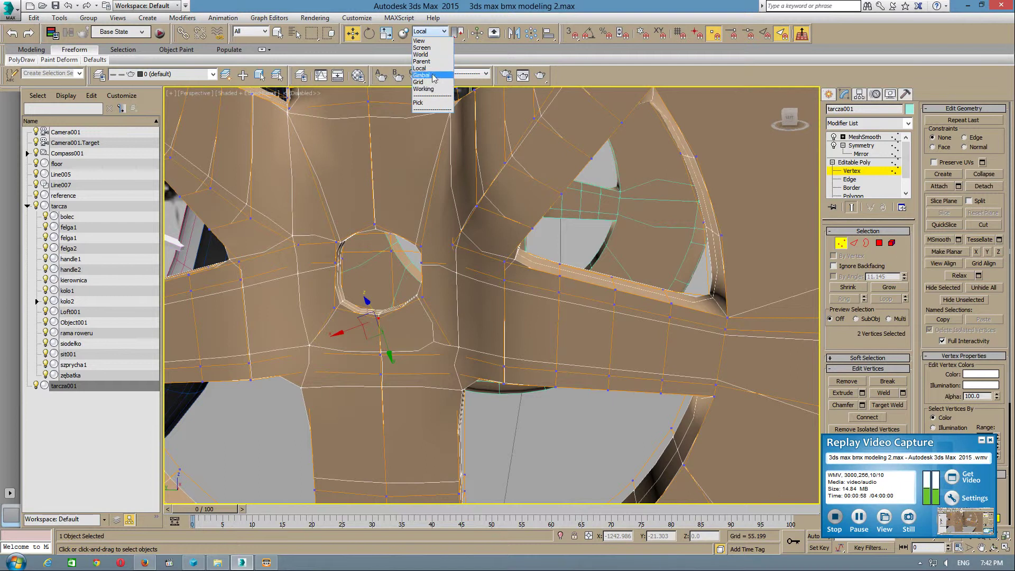
left_click(421, 55)
Step: Move the hub vertices along Z to make the hole rounder, adjusting the vertex selection
left_click_drag(382, 273, 383, 292)
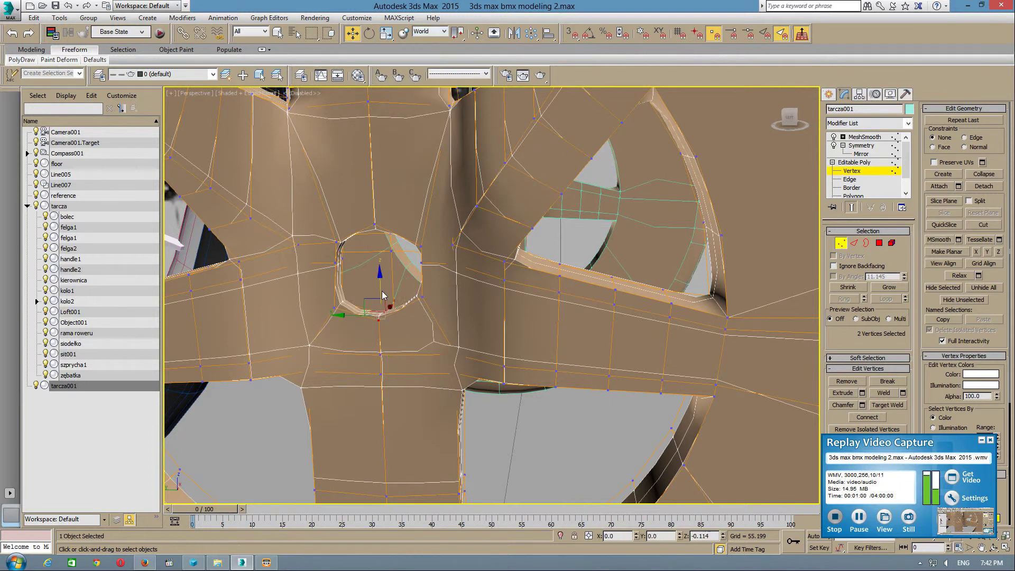
left_click_drag(369, 214, 379, 211)
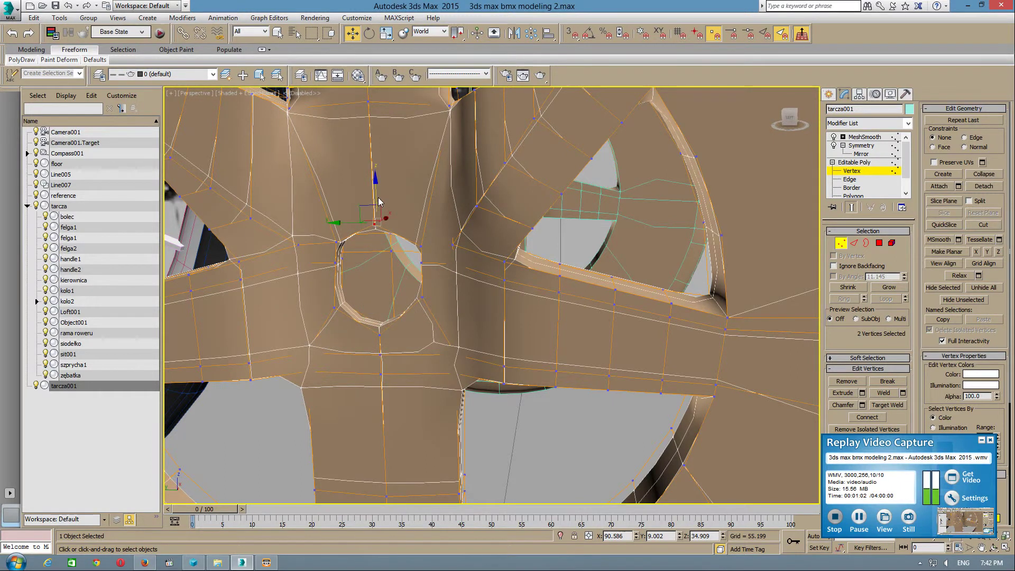
mouse_move(379, 211)
middle_mouse_down("alt")
mouse_move(402, 262)
mouse_move(300, 259)
mouse_move(470, 265)
mouse_move(379, 270)
middle_mouse_up("alt")
left_click(342, 261, "ctrl")
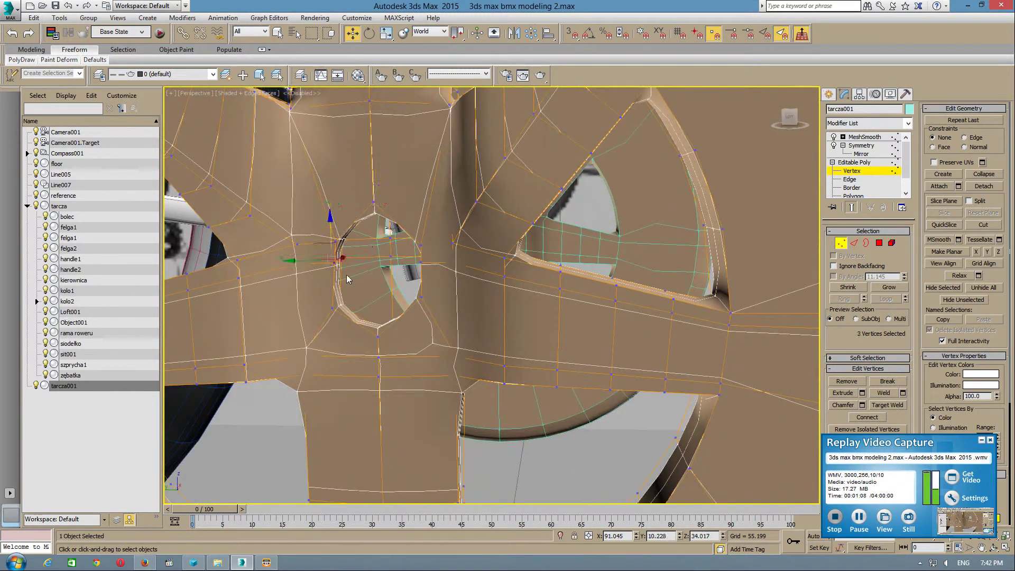
left_click(342, 259, "alt")
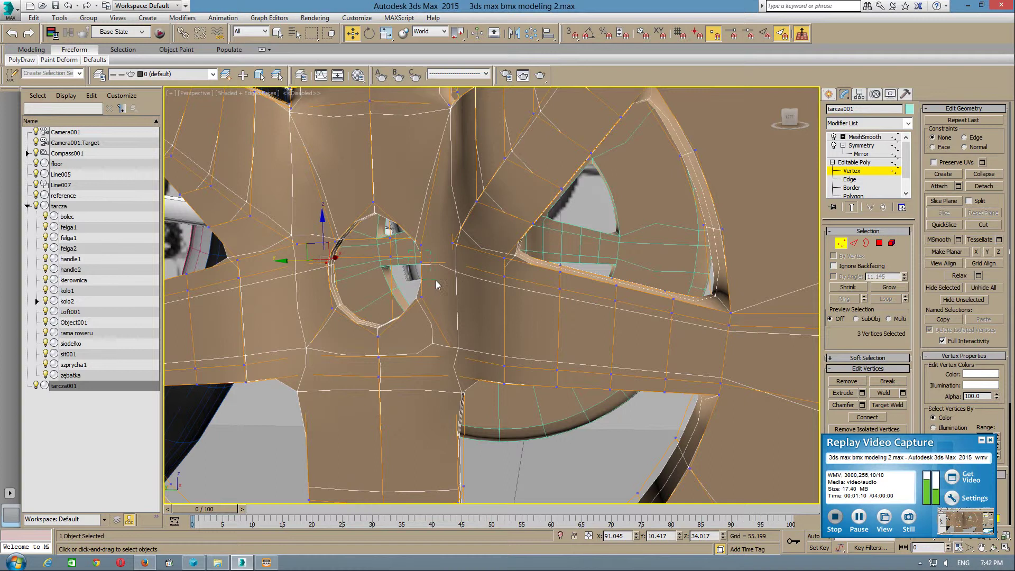
left_click(861, 145)
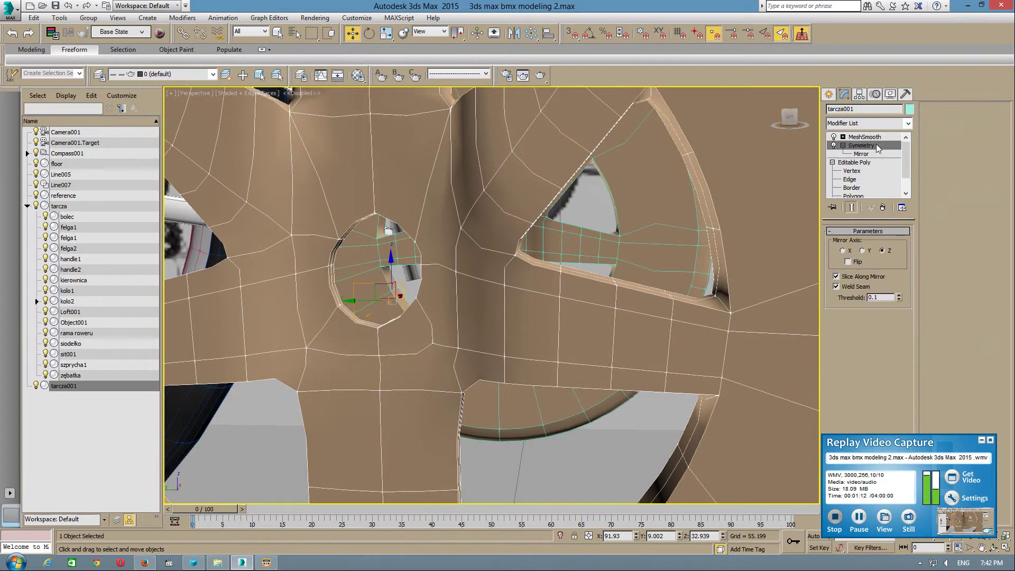
Step: Collapse the Symmetry modifier into tarcza001's Editable Poly, confirming with Yes
right_click(861, 149)
left_click(878, 233)
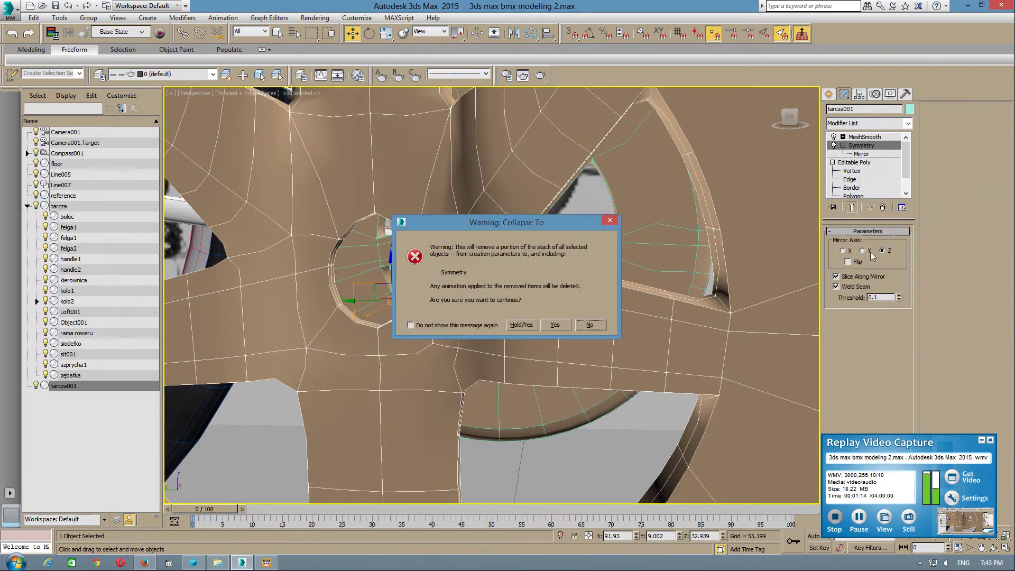
left_click(531, 325)
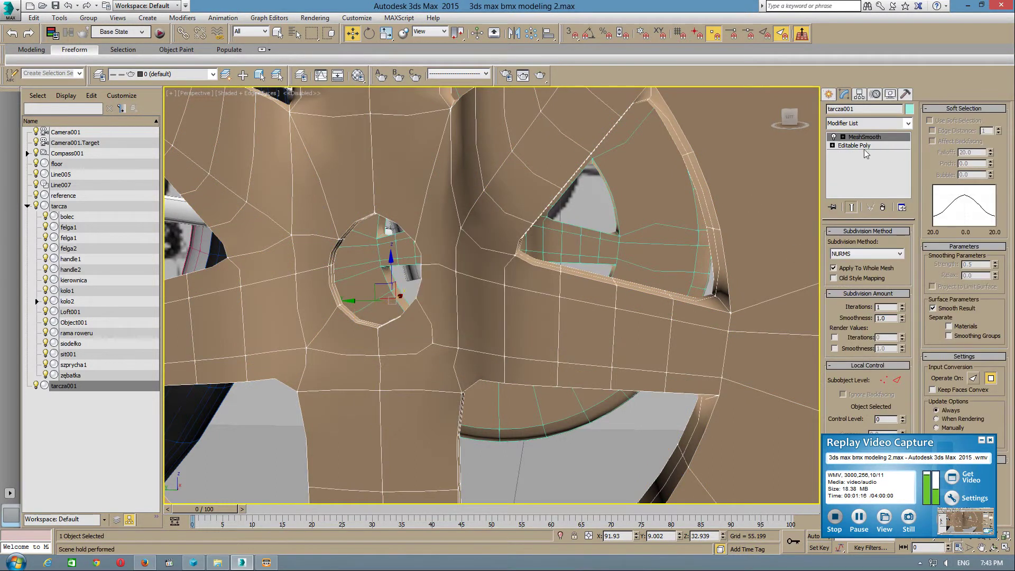
scroll(455, 349, "down", 5)
middle_click_drag(455, 349, 547, 306, "alt")
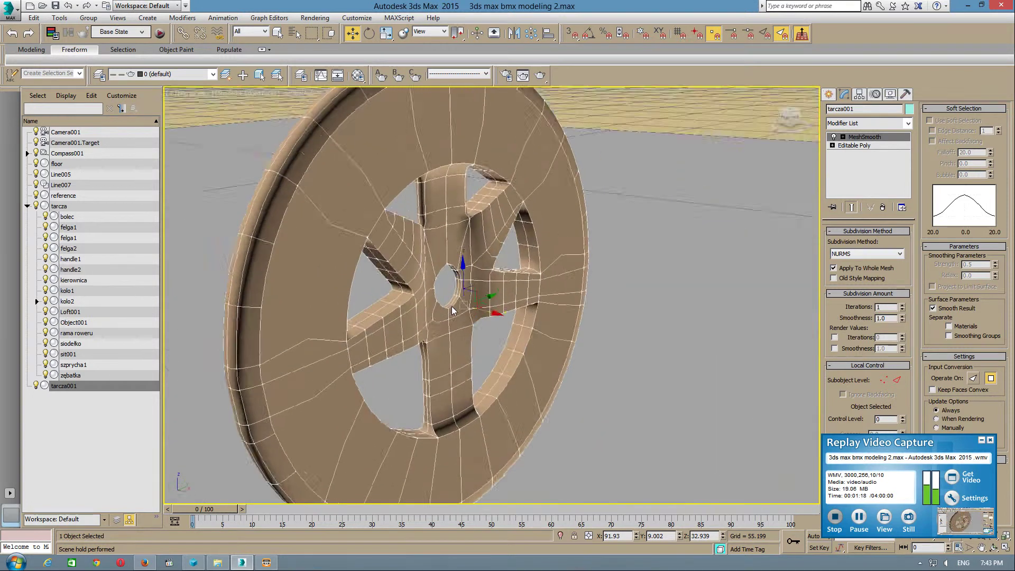
scroll(547, 307, "up", 3)
Step: Delete the old tarcza disc and reselect tarcza001
left_click(720, 230)
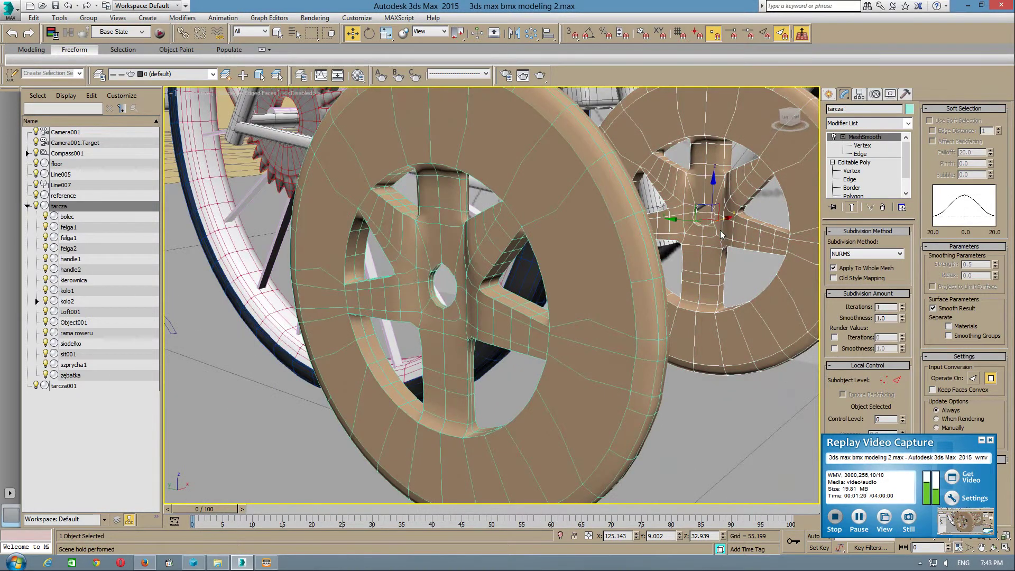
key("Delete")
left_click(567, 288)
scroll(559, 337, "down", 3)
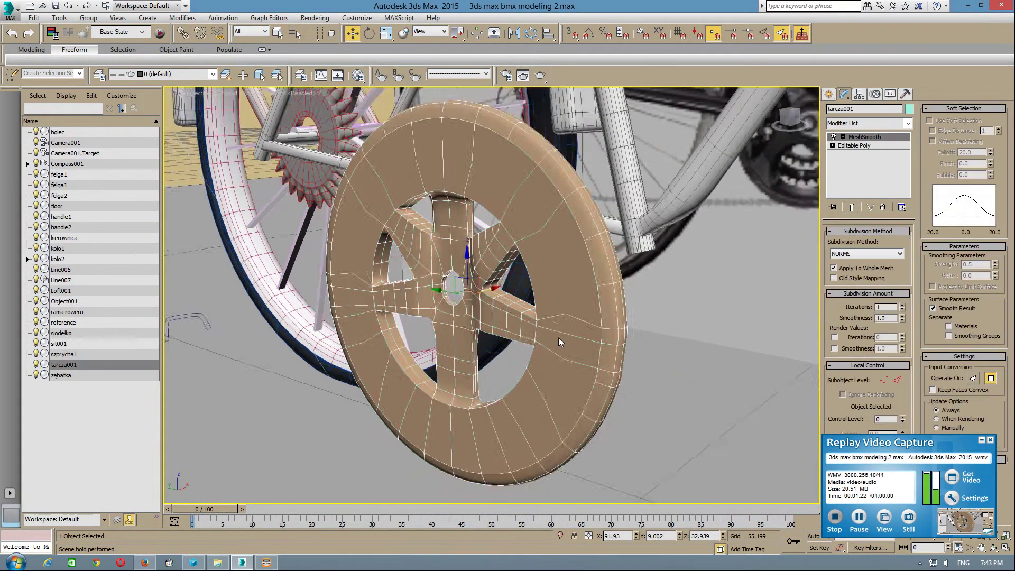
scroll(480, 317, "down", 3)
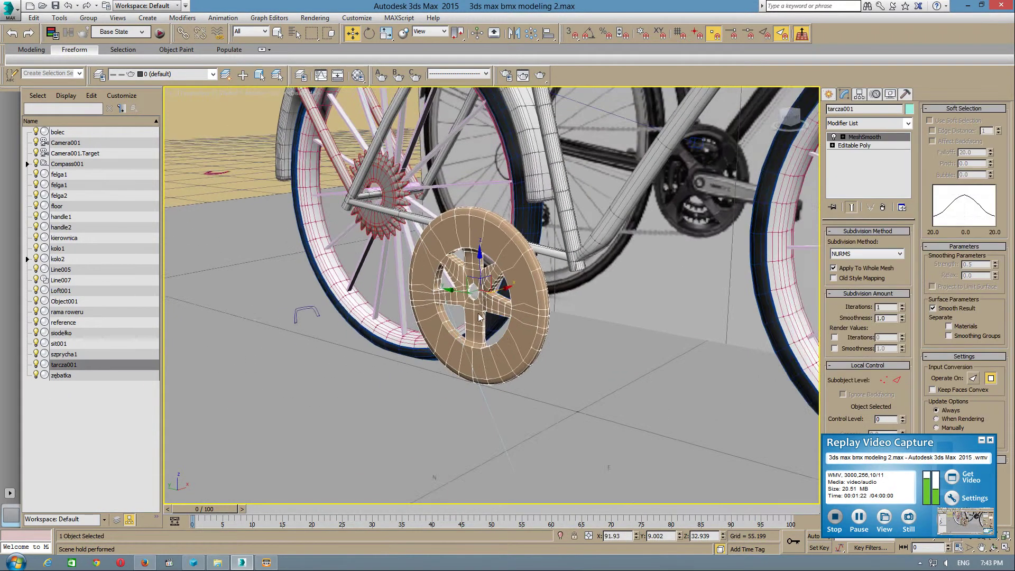
Step: Snap the disc onto the bike frame's crank using 3D and angle snapping, then disable snapping
left_click(572, 33)
left_click(589, 32)
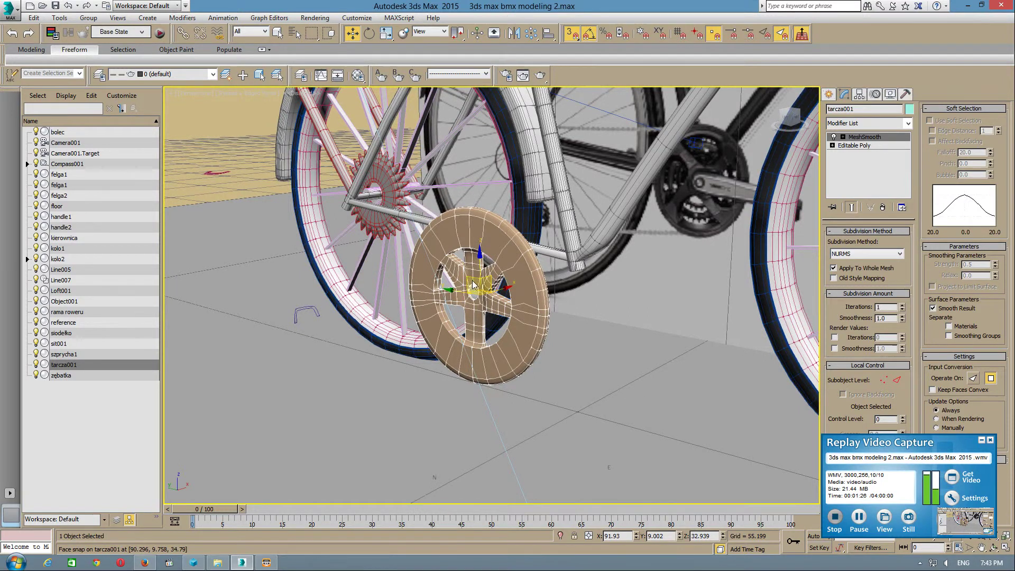
left_click_drag(469, 288, 573, 259)
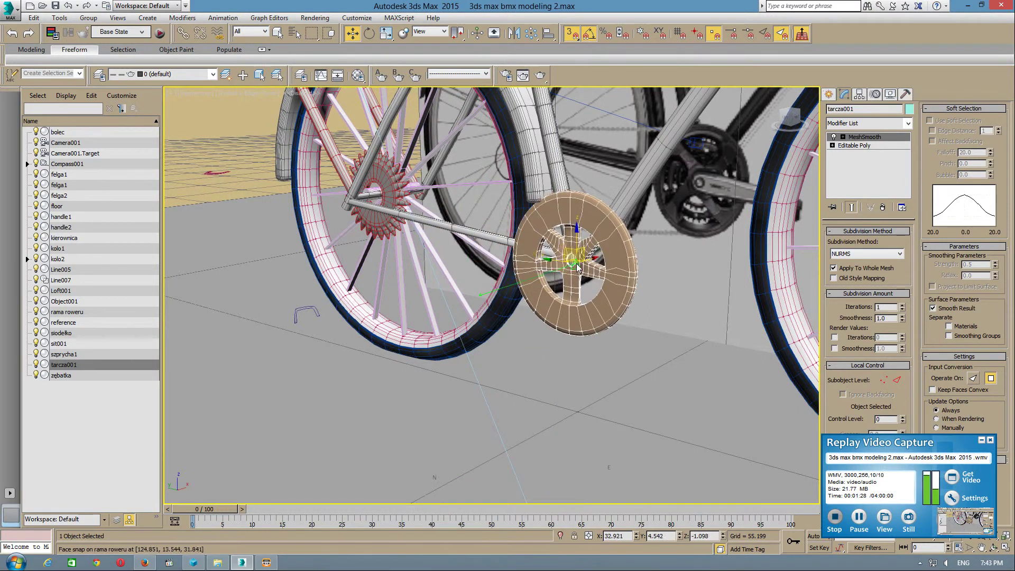
left_click(573, 33)
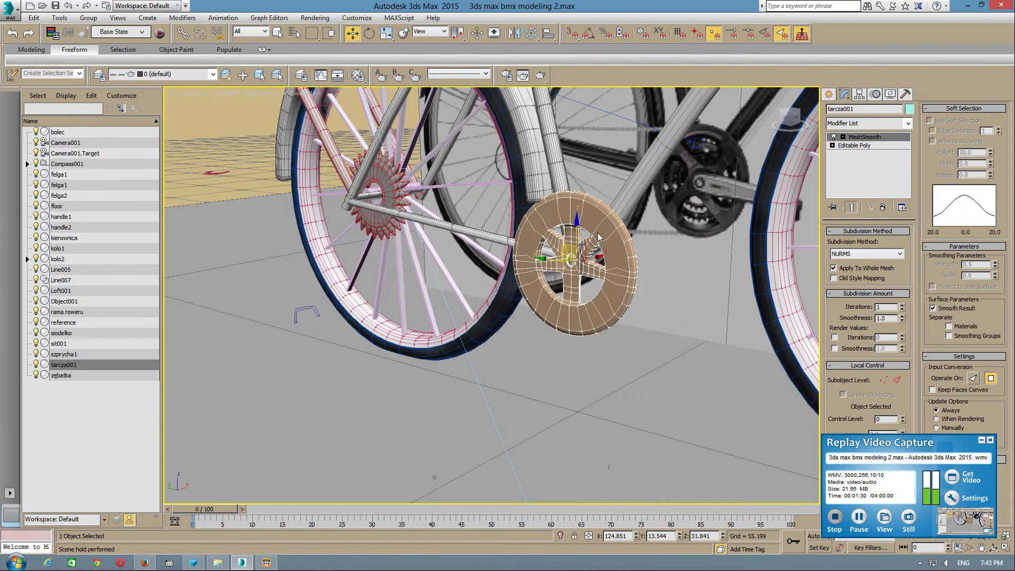
Step: Undo the last change and orbit around the crank hub to check the disc's fit
mouse_move(599, 236)
middle_mouse_down("alt")
mouse_move(616, 240)
mouse_move(589, 266)
mouse_move(471, 280)
middle_mouse_up("alt")
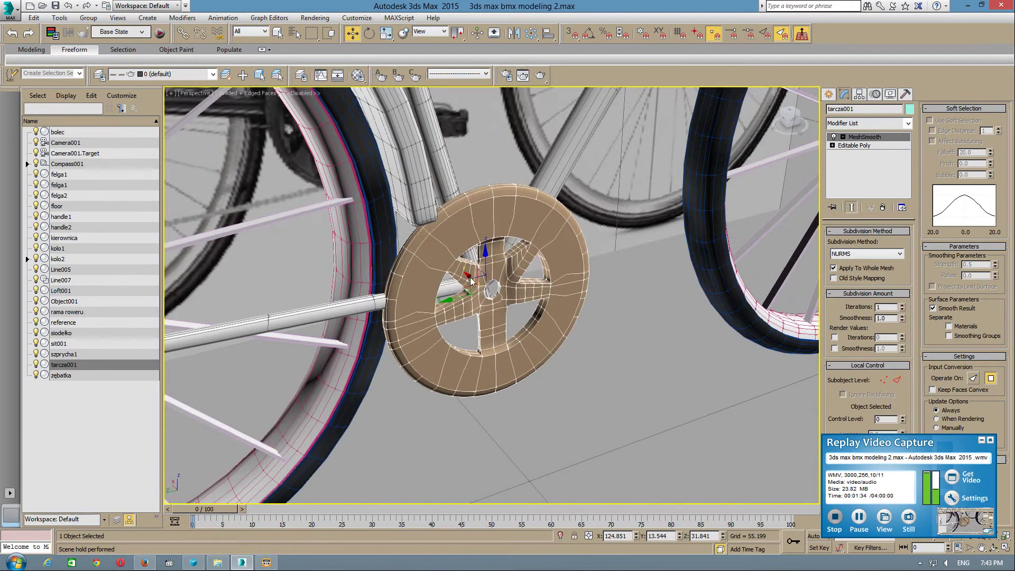
key("ctrl+z")
mouse_move(599, 319)
middle_mouse_down("alt")
mouse_move(567, 284)
mouse_move(433, 298)
mouse_move(563, 293)
mouse_move(562, 259)
mouse_move(577, 302)
mouse_move(583, 296)
middle_mouse_up("alt")
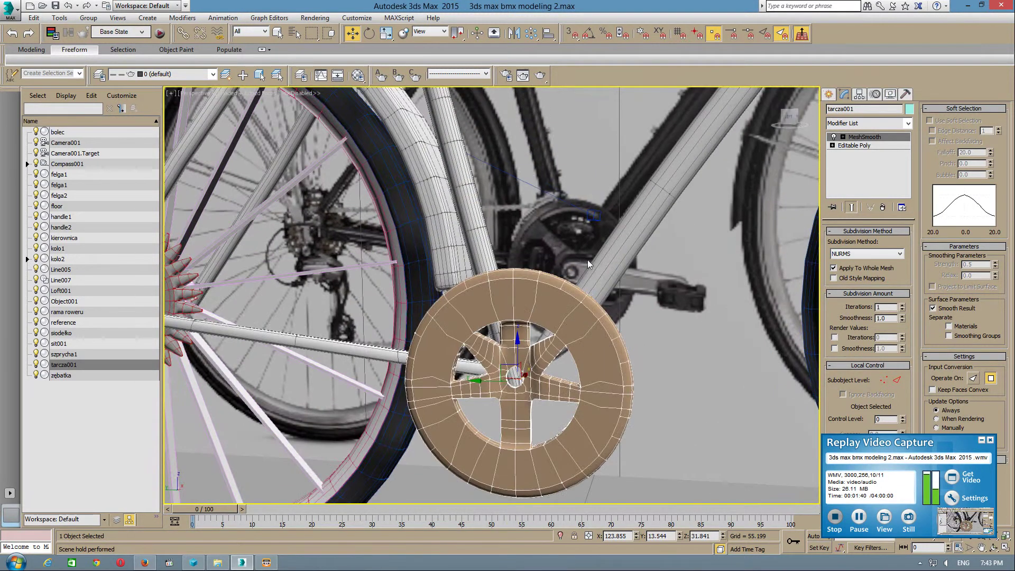
mouse_move(568, 364)
middle_mouse_down("alt")
mouse_move(581, 341)
mouse_move(585, 350)
middle_mouse_up("alt")
scroll(585, 350, "down", 5)
Step: In the Left view, select the saddle, seat post, frame, rear fender, rack, rear tyre, sprocket and rims
key("l")
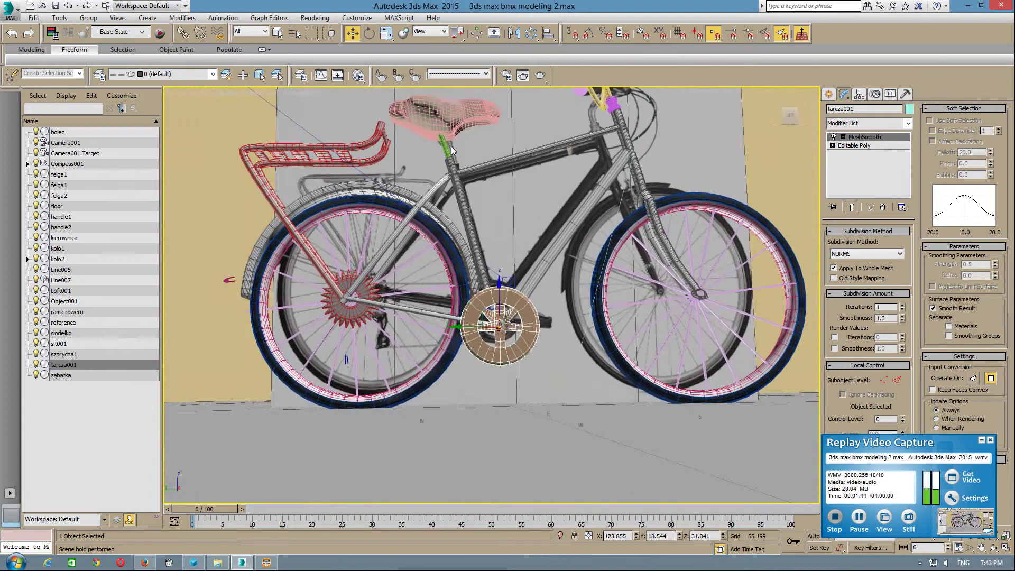
left_click(451, 133)
left_click(444, 151, "ctrl")
left_click(455, 174, "ctrl")
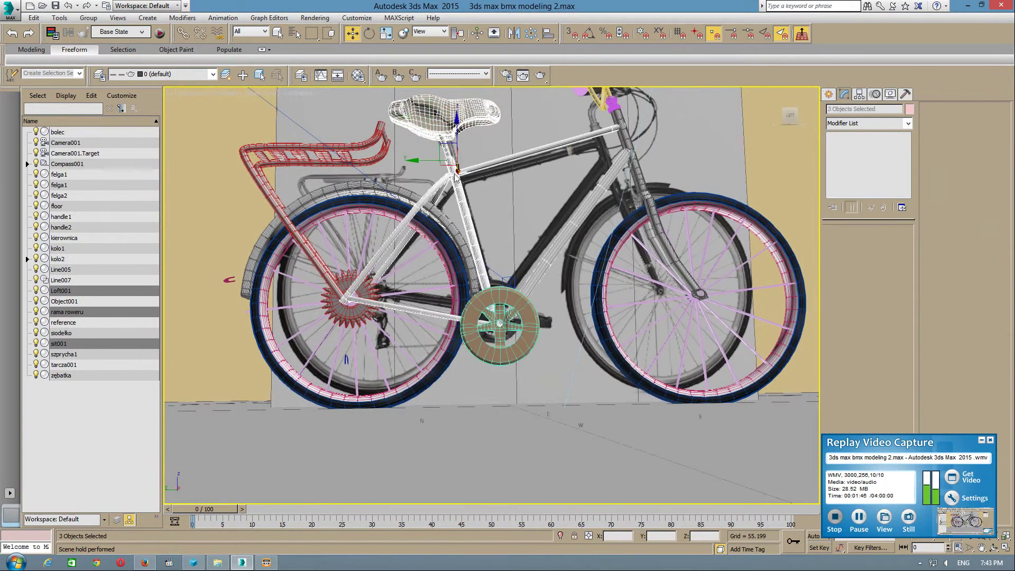
left_click(406, 201, "ctrl")
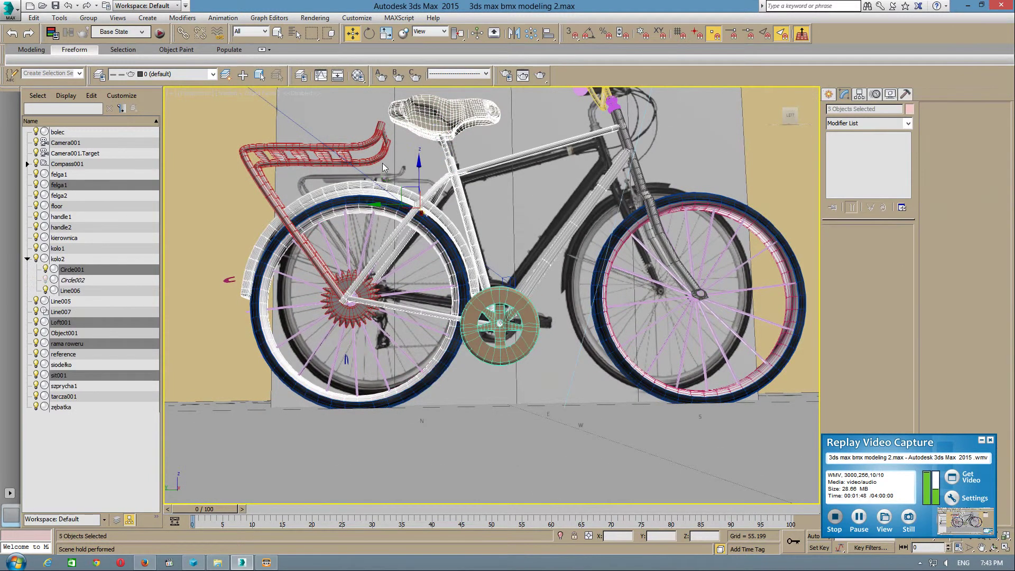
left_click(337, 152, "ctrl")
left_click(324, 212, "ctrl")
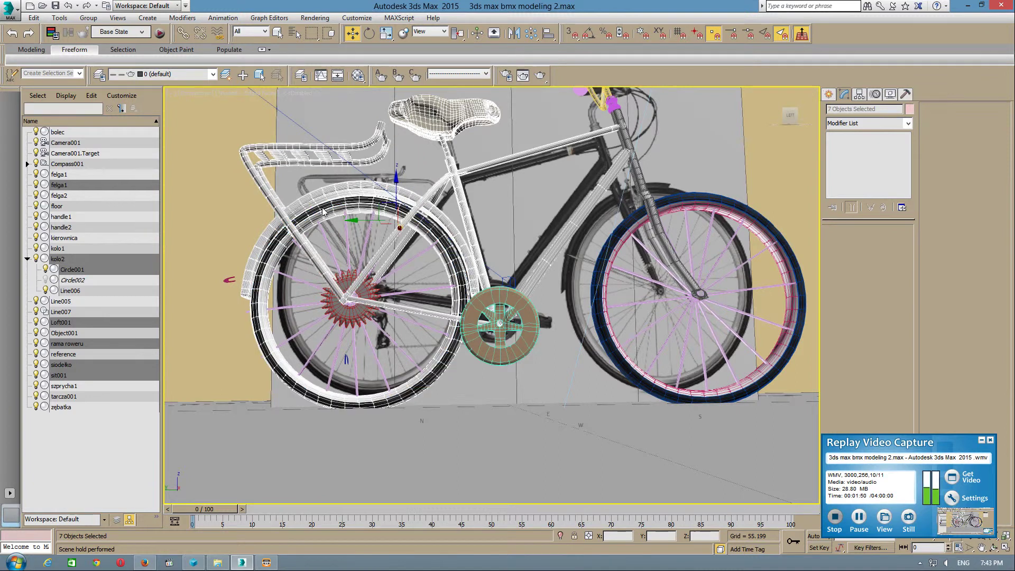
left_click(345, 286, "ctrl")
left_click(338, 265, "ctrl")
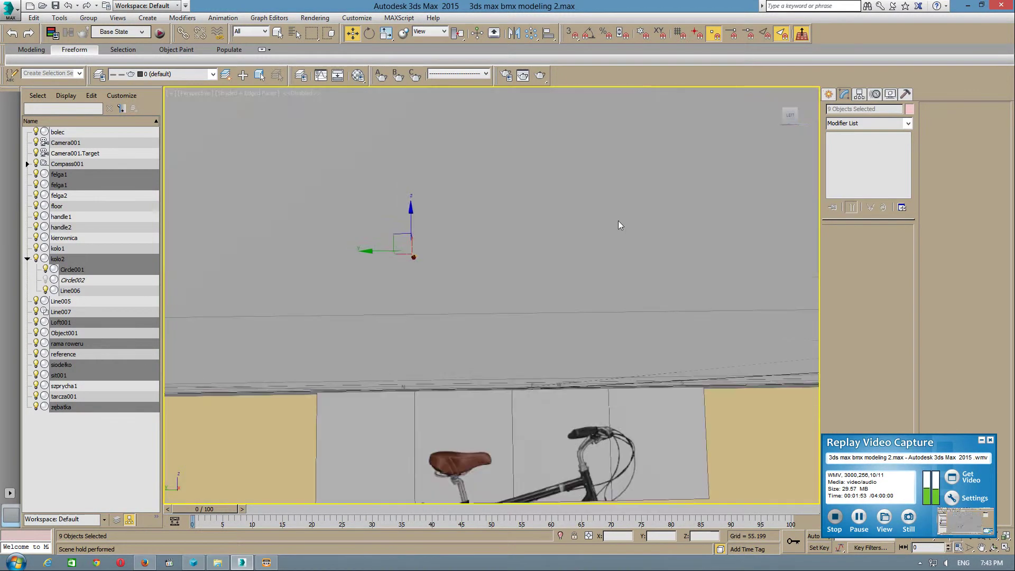
Step: Add handle1, handle2, kierownica, bolec, front fork, tyre, rim and spokes to the selection
middle_click_drag(656, 204, 630, 224, "alt")
middle_click_drag(590, 283, 583, 170, "alt")
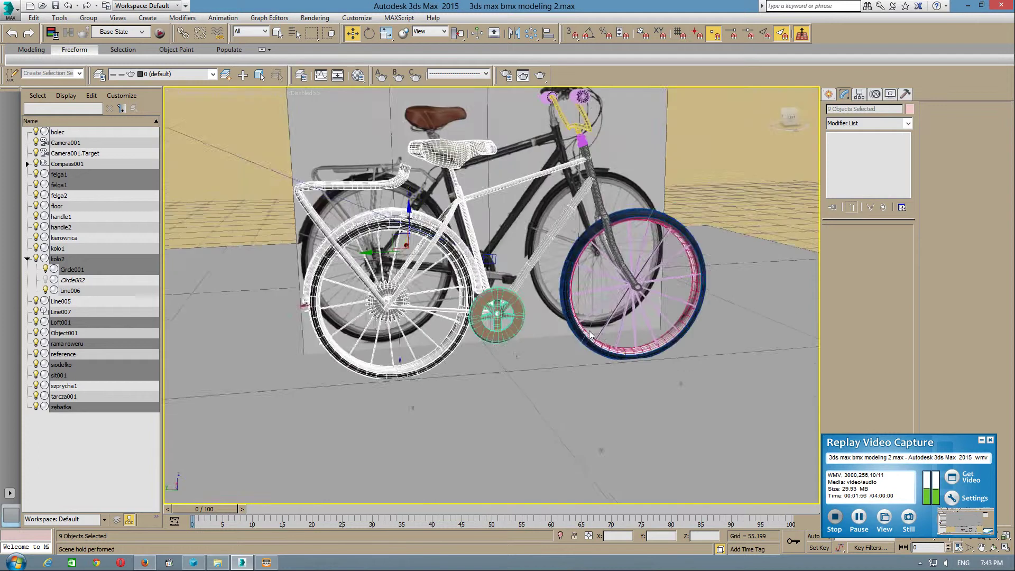
left_click(583, 170, "ctrl")
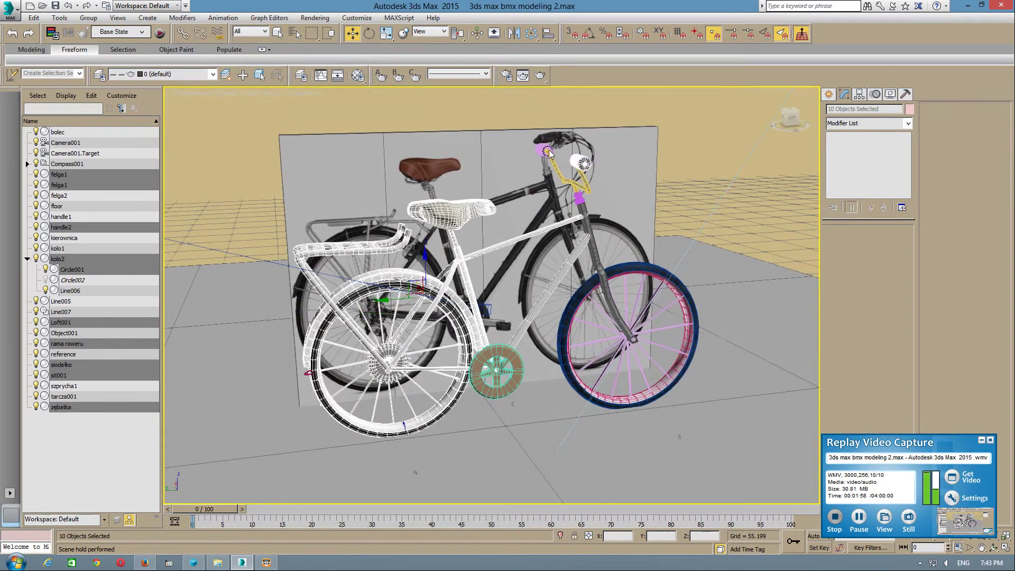
left_click(547, 153, "ctrl")
left_click(545, 151, "ctrl")
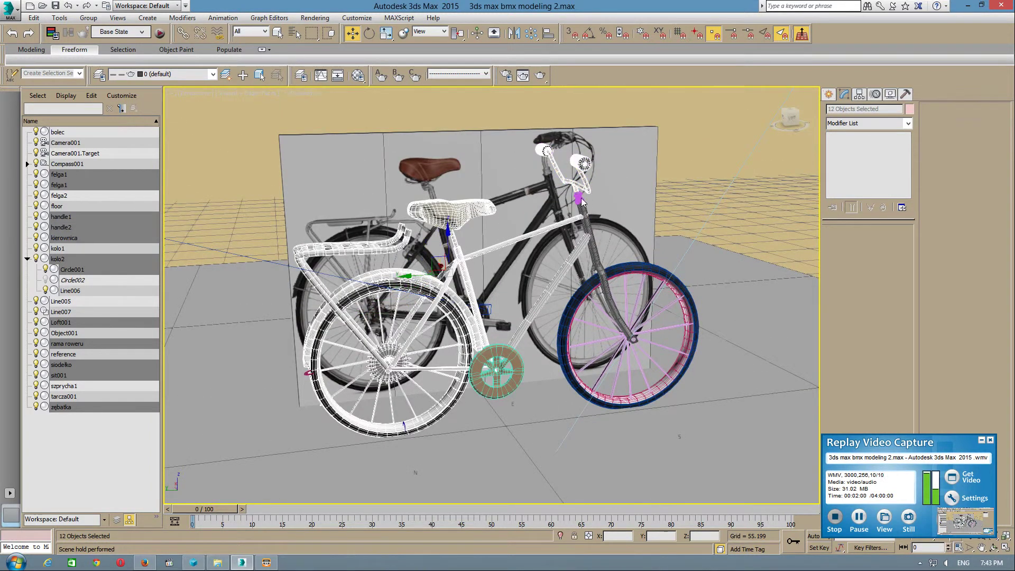
left_click(582, 199, "ctrl")
left_click(592, 230, "ctrl")
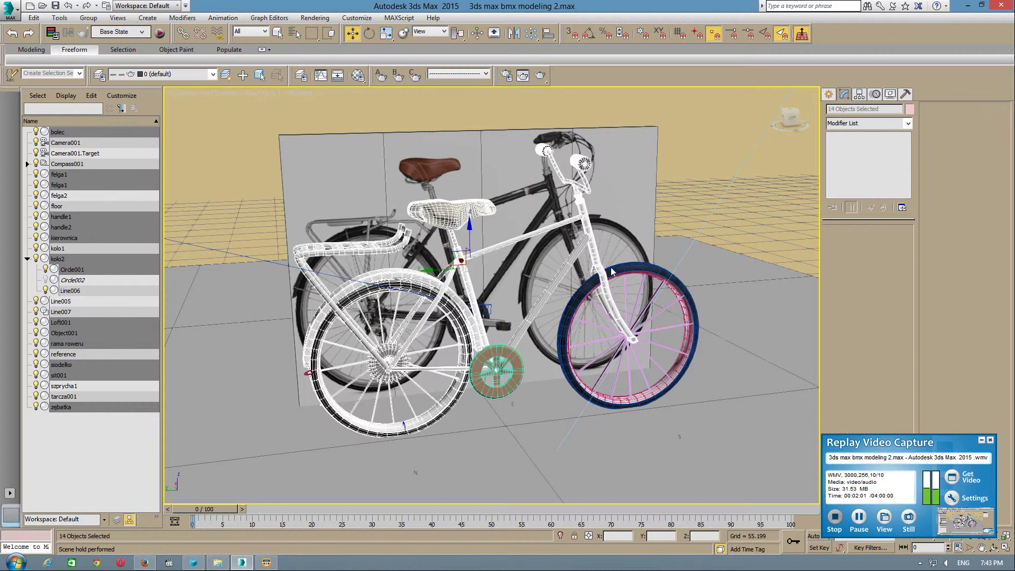
left_click(620, 271, "ctrl")
left_click(620, 275, "ctrl")
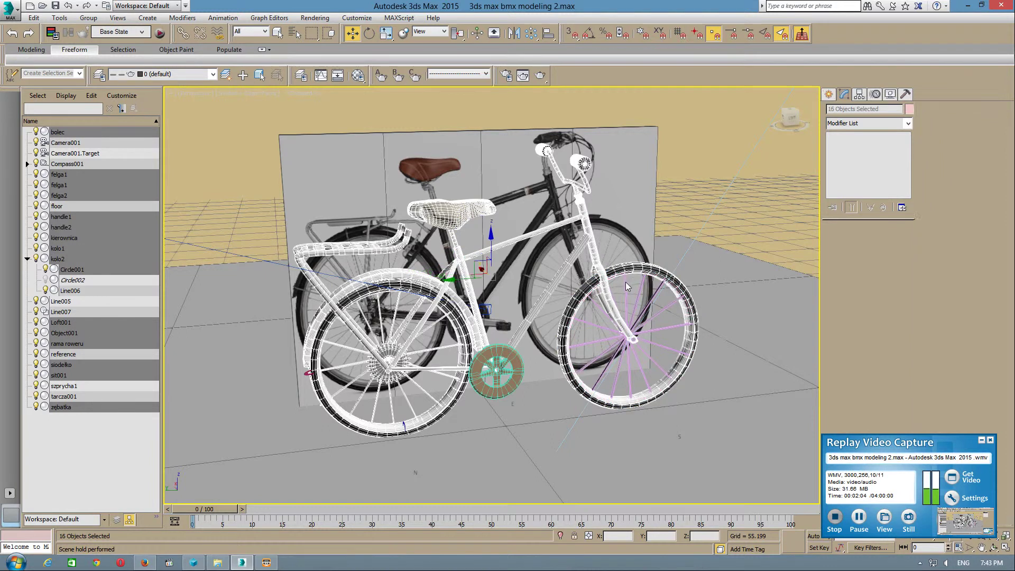
left_click(626, 282, "ctrl")
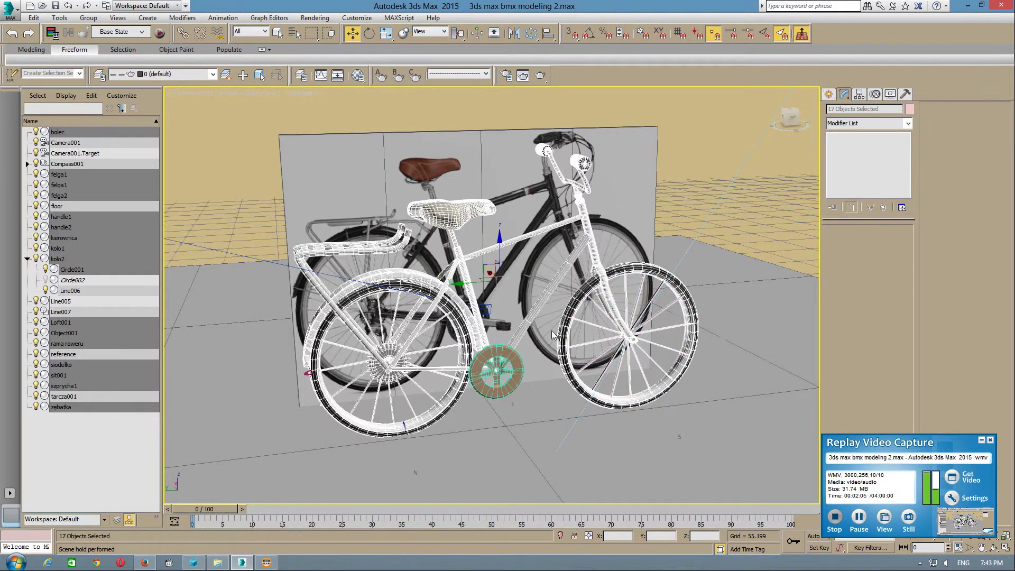
Step: Link the selected parts to the tarcza001 disc with Select and Link, then select the disc alone
left_click(183, 33)
left_click_drag(395, 275, 500, 349)
left_click(353, 35)
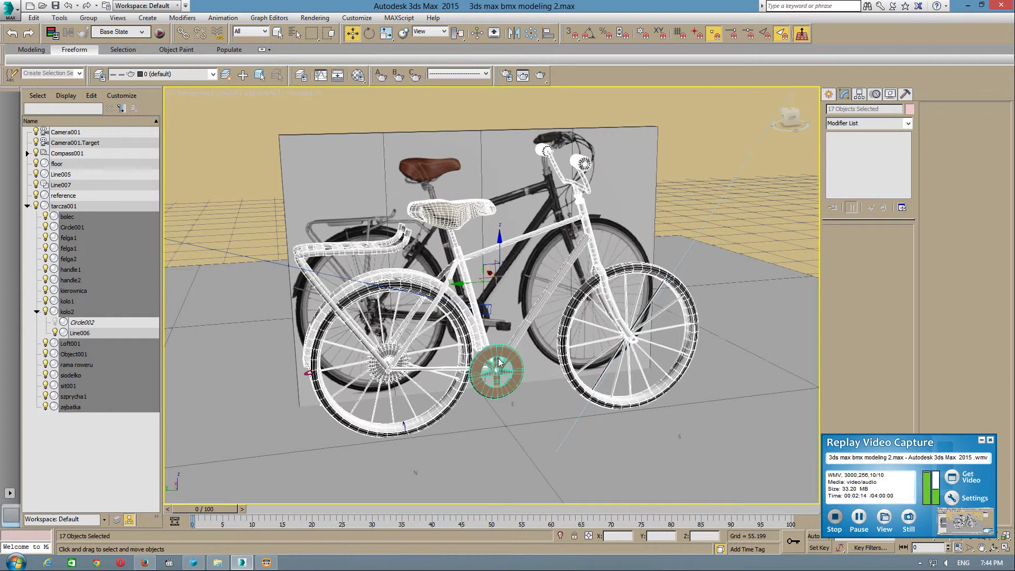
left_click(501, 362)
Step: Drag tarcza001 sideways so the linked bike parts follow, then orbit and zoom to inspect
left_click_drag(467, 379, 652, 379)
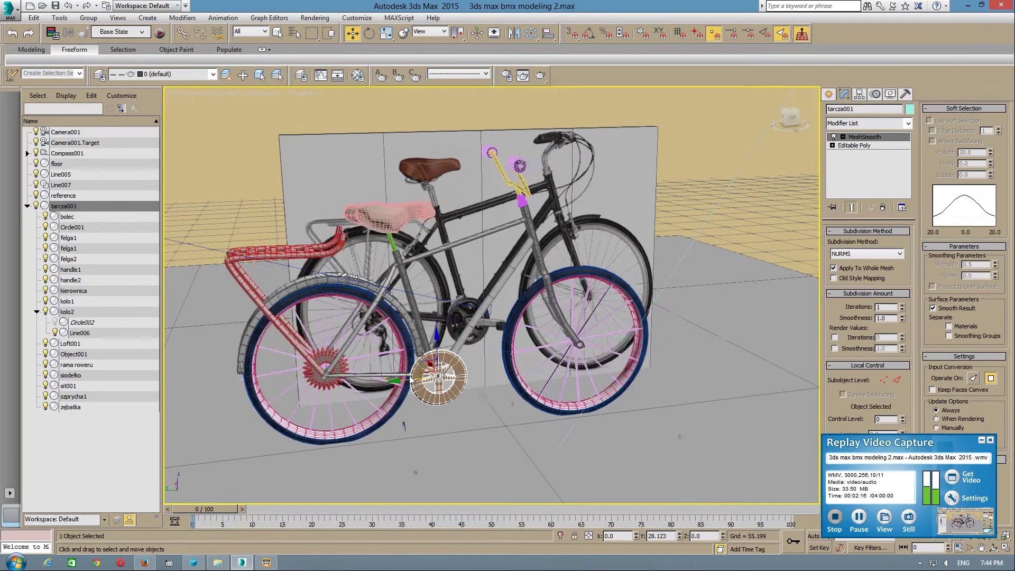
mouse_move(653, 379)
middle_mouse_down("alt")
mouse_move(658, 358)
mouse_move(674, 355)
mouse_move(655, 369)
middle_mouse_up("alt")
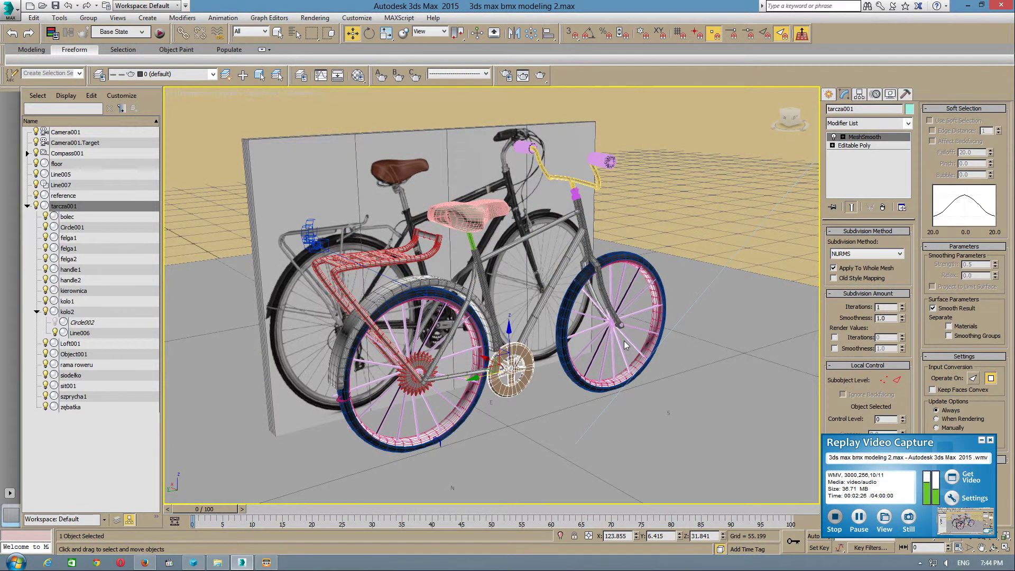
scroll(550, 362, "up", 3)
scroll(562, 360, "up", 1)
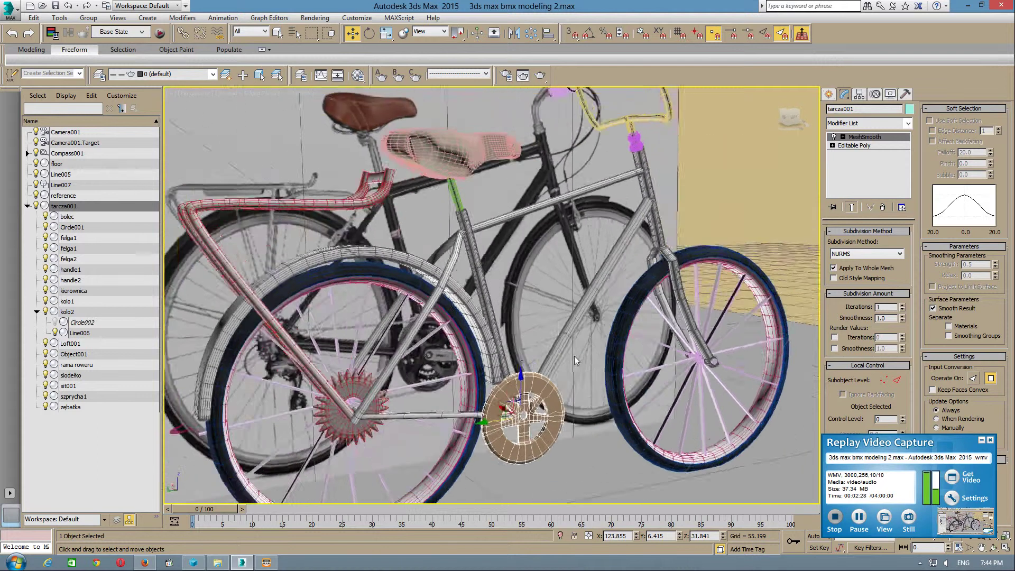
scroll(574, 356, "up", 2)
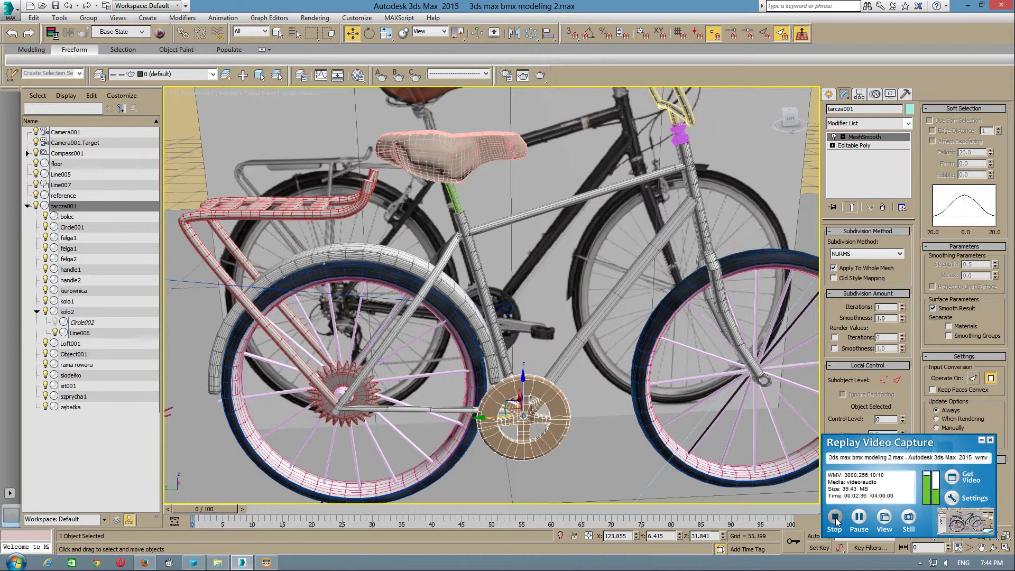
scroll(609, 408, "down", 2)
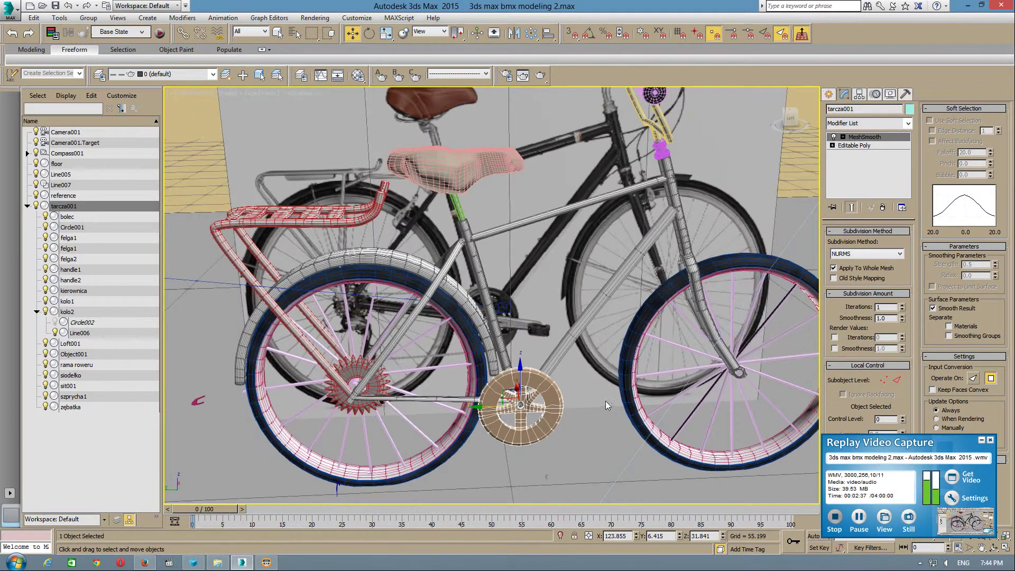
scroll(605, 400, "down", 2)
scroll(613, 370, "up", 2)
middle_click_drag(607, 392, 737, 422, "alt")
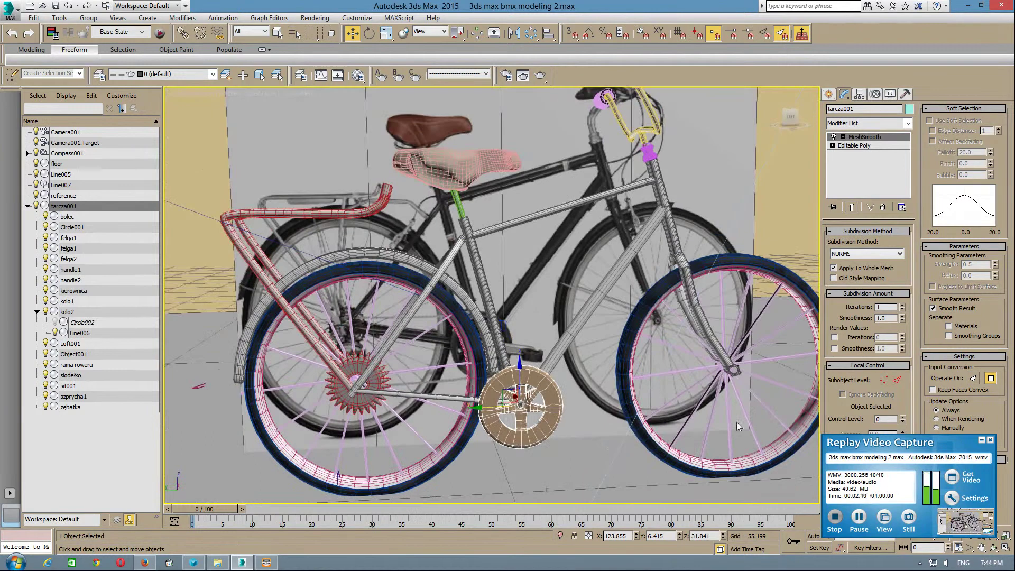
mouse_move(532, 380)
middle_mouse_down("alt")
mouse_move(593, 386)
mouse_move(531, 378)
mouse_move(462, 402)
mouse_move(485, 480)
mouse_move(473, 372)
middle_mouse_up("alt")
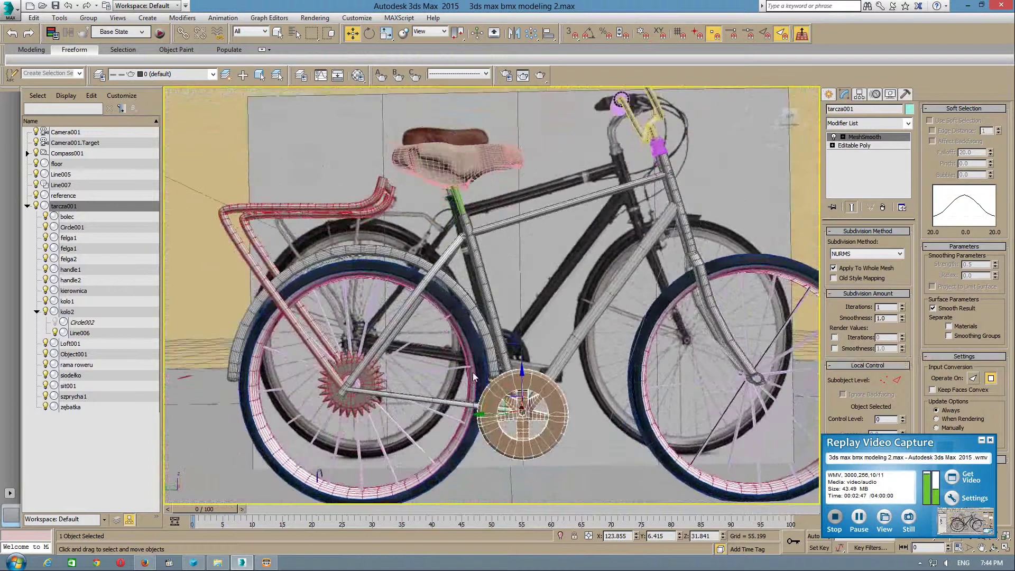
Step: Save As over the existing '3ds max bmx modeling 2' file, confirming the replacement
left_click(9, 10)
left_click(26, 131)
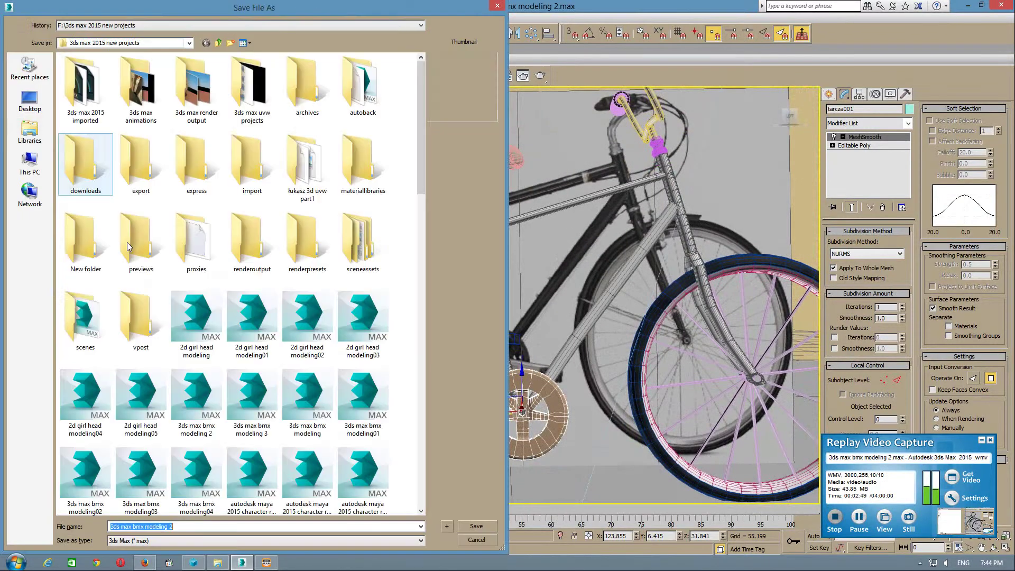
left_click(482, 526)
left_click(564, 323)
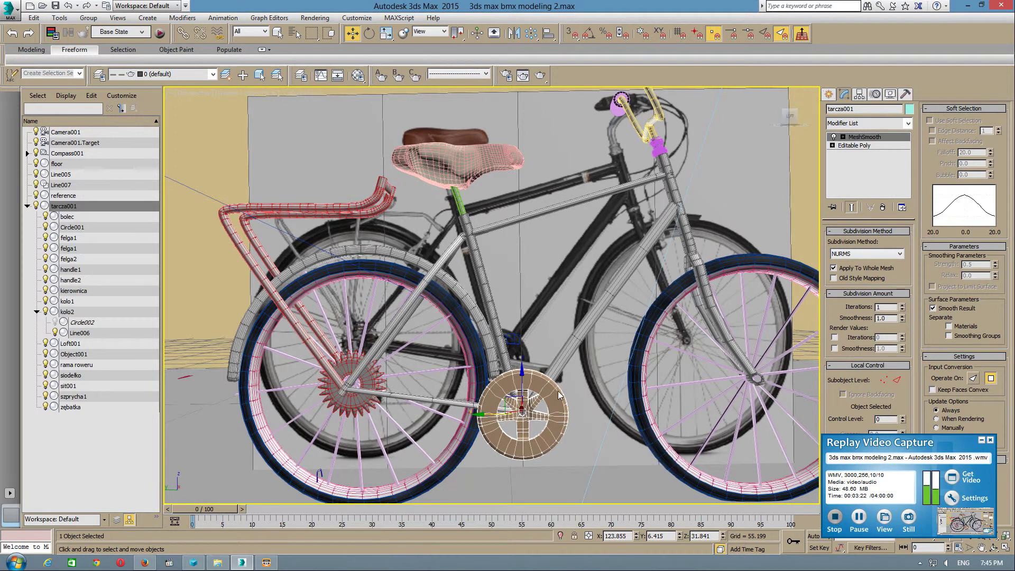
Step: Frame the disc and enter Edge sub-object level of its Editable Poly
key("z")
mouse_move(568, 400)
middle_mouse_down("alt")
mouse_move(547, 383)
mouse_move(532, 393)
middle_mouse_up("alt")
left_click_drag(939, 444, 643, 444)
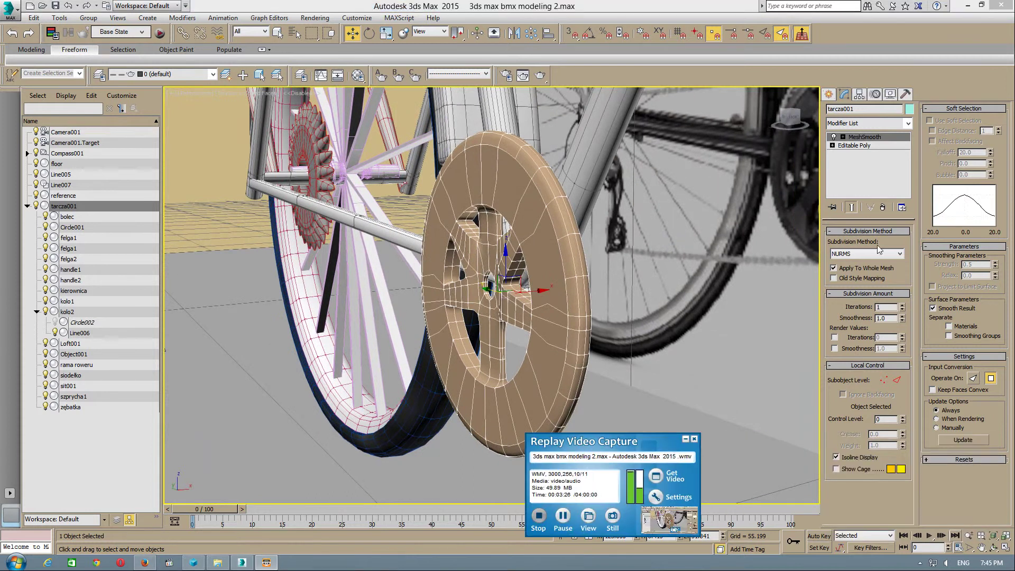
left_click(854, 145)
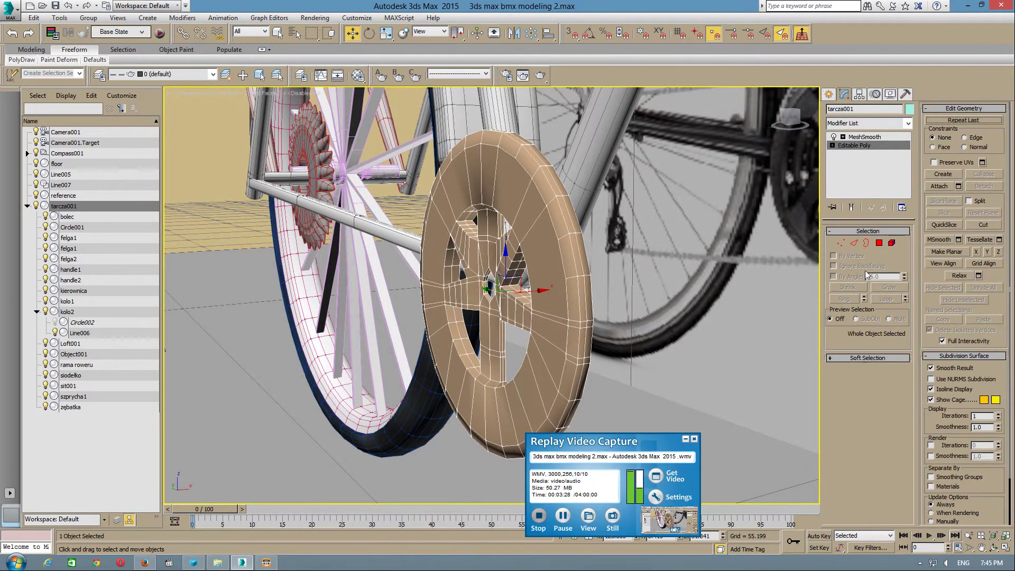
left_click(854, 243)
Step: Select the edge loops on the disc that should be creased
left_click(531, 351)
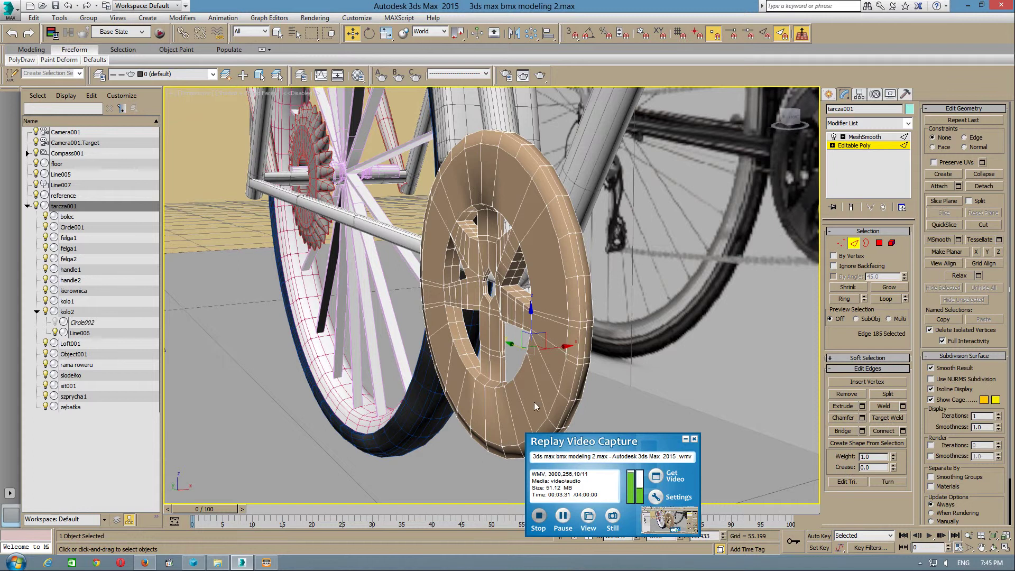
left_click(520, 367)
middle_click_drag(516, 388, 554, 401, "alt")
scroll(575, 402, "up", 2)
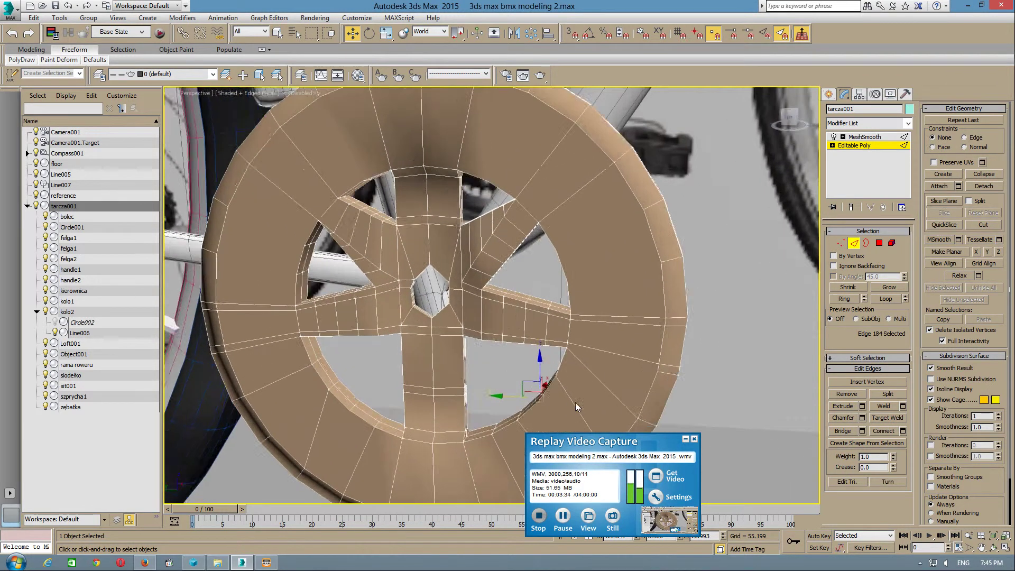
scroll(606, 341, "up", 2)
middle_click_drag(606, 342, 565, 277, "alt")
left_click(571, 296)
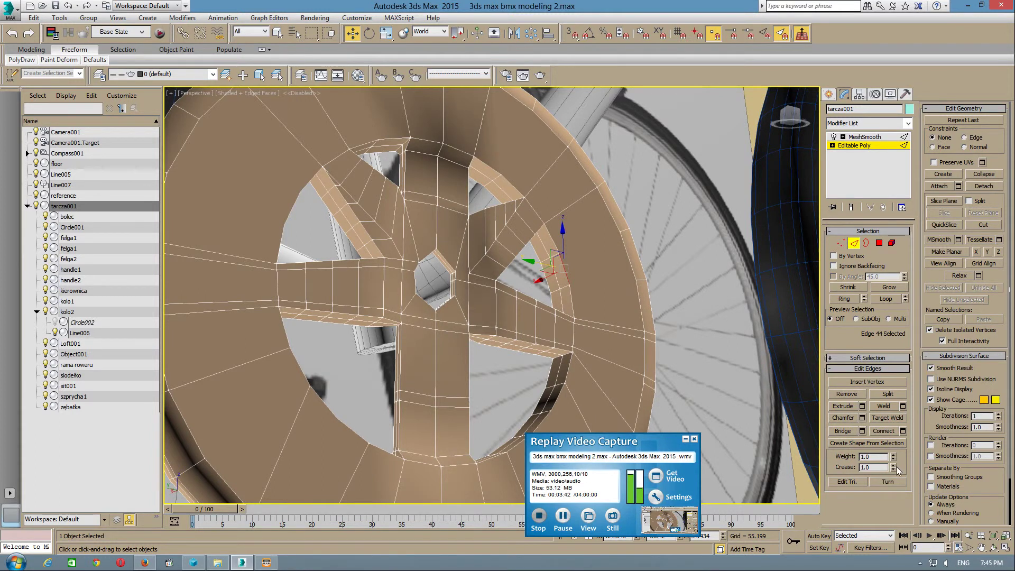
Step: Set Crease to 0.4 on the selected edges and preview the smoothed result
left_click_drag(893, 470, 889, 500)
left_click(852, 207)
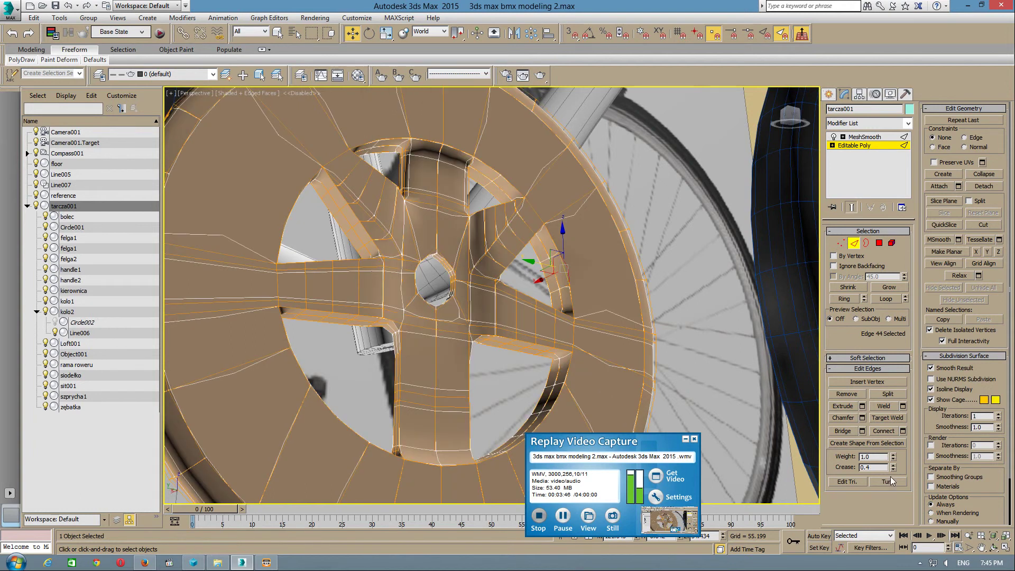
left_click(854, 242)
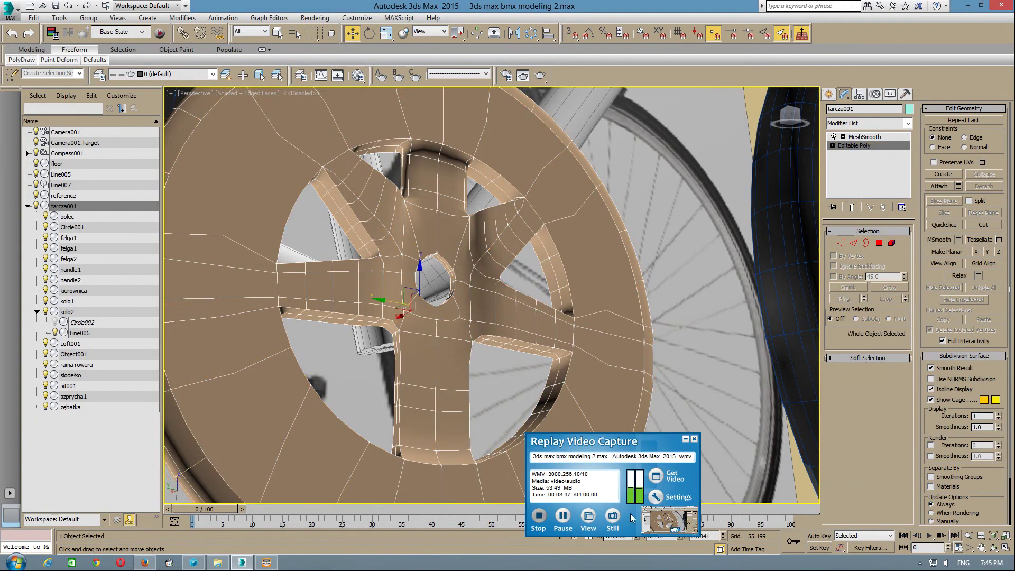